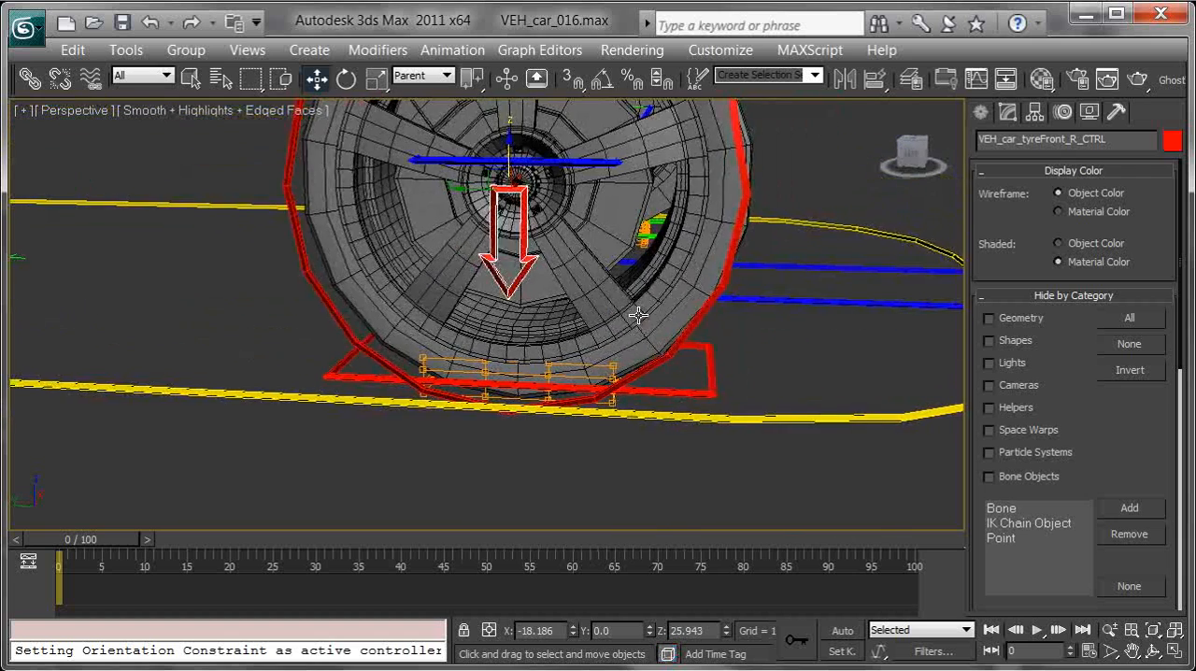
Step: Select the FFD lattice beneath the front right tyre and enter its Control Points level
{"action": "scroll", "coordinate": [638, 315], "scroll_direction": "up", "scroll_amount": 3}
{"action": "left_click", "coordinate": [734, 436]}
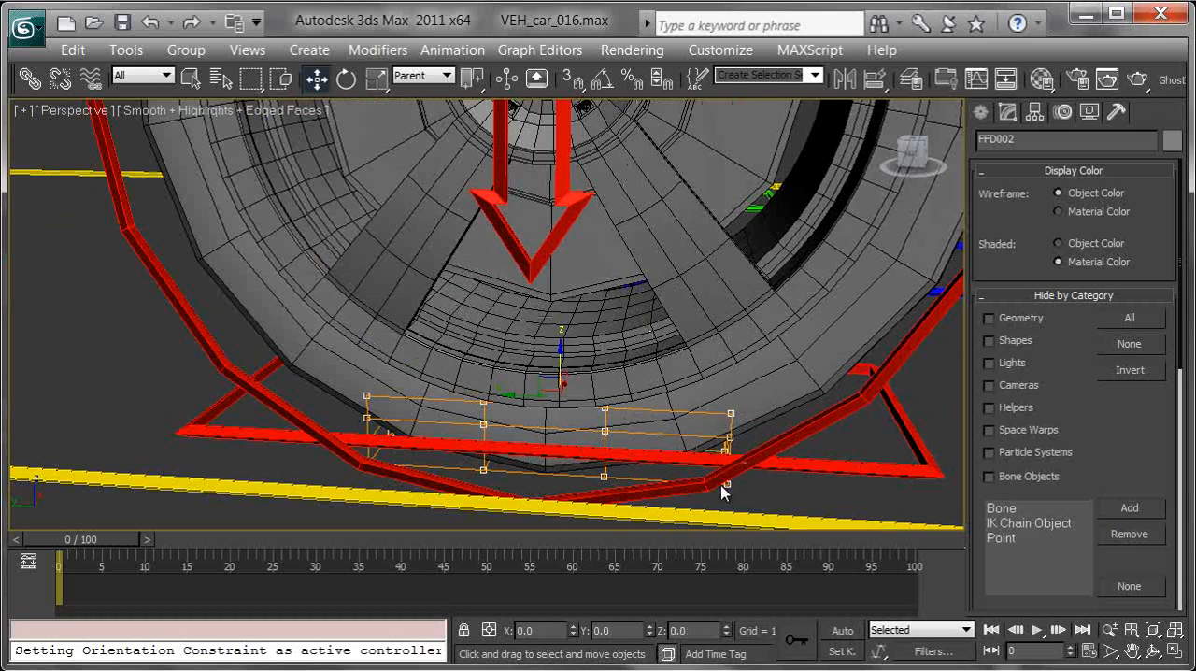
{"action": "middle_click_drag", "start_coordinate": [728, 274], "coordinate": [523, 280], "text": "alt"}
{"action": "middle_click_drag", "start_coordinate": [775, 271], "coordinate": [635, 196], "text": "alt"}
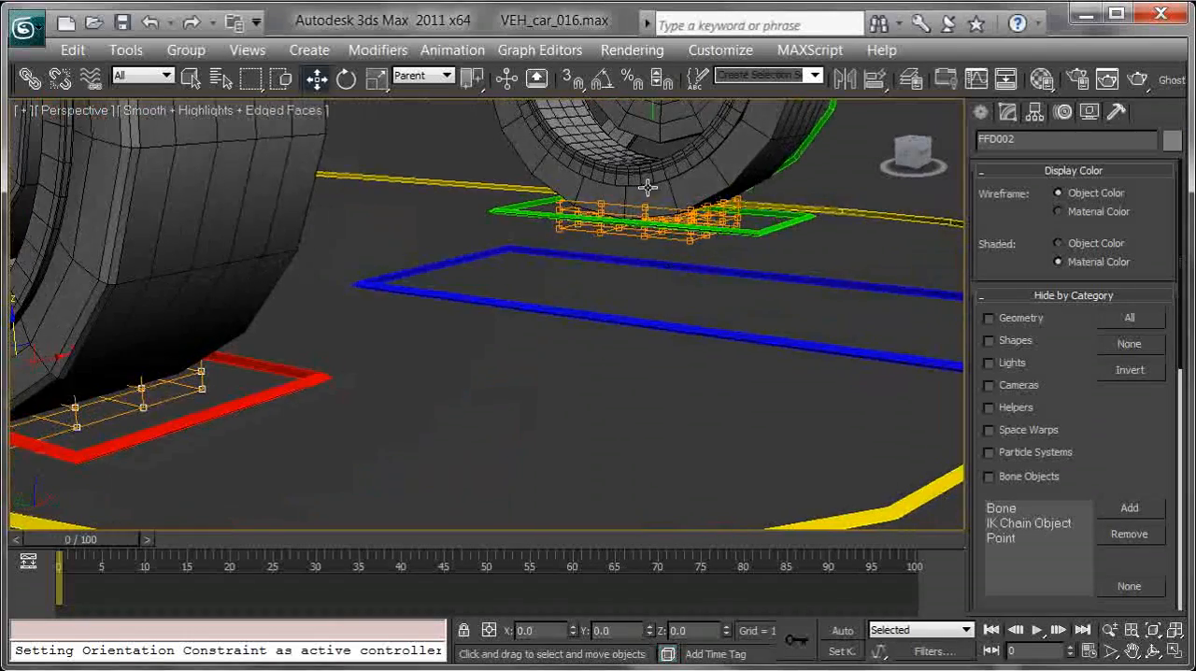
{"action": "key", "text": "z"}
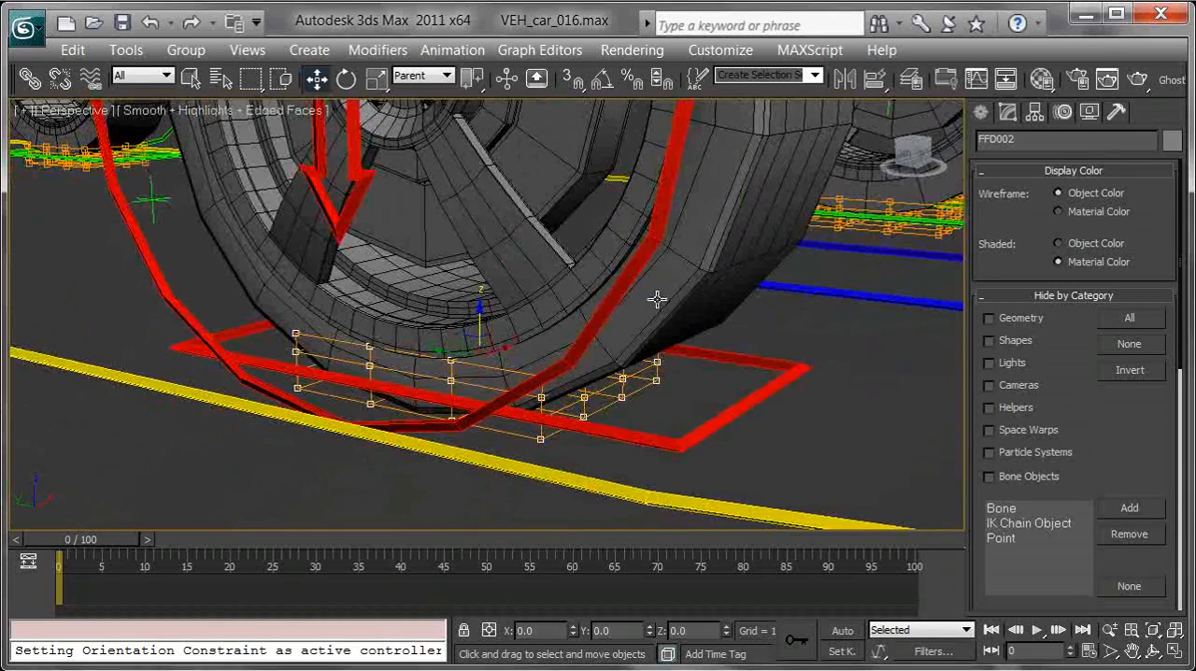
{"action": "left_click", "coordinate": [1007, 112]}
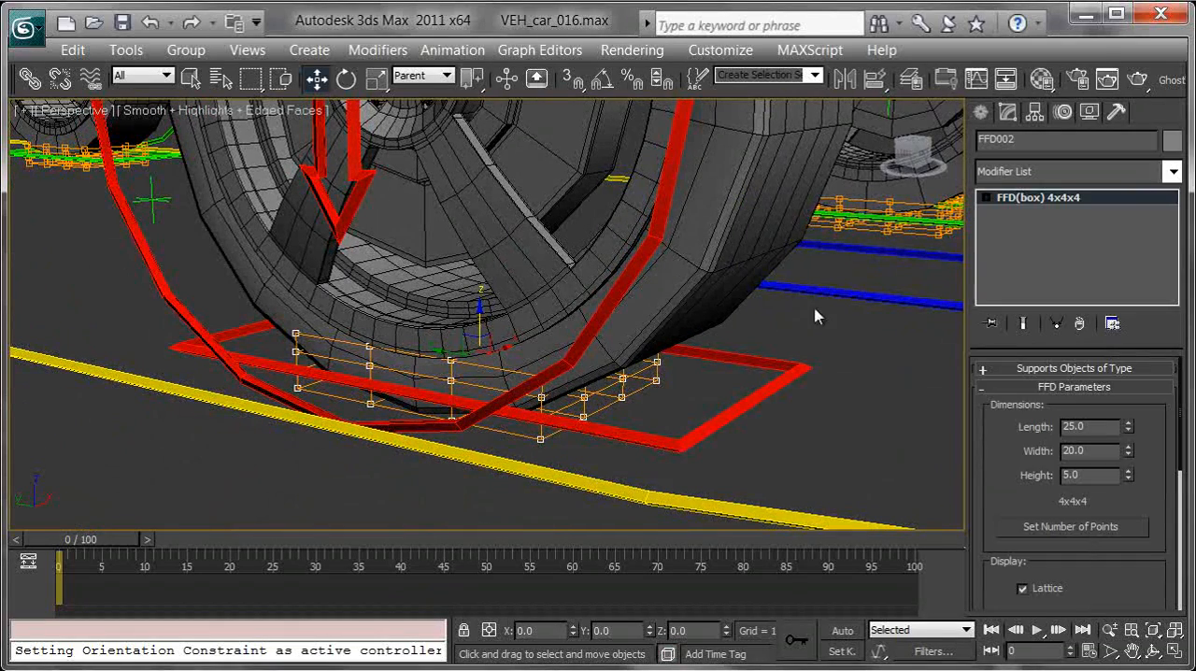
{"action": "middle_click_drag", "start_coordinate": [773, 303], "coordinate": [813, 301], "text": "alt"}
{"action": "left_click", "coordinate": [986, 198]}
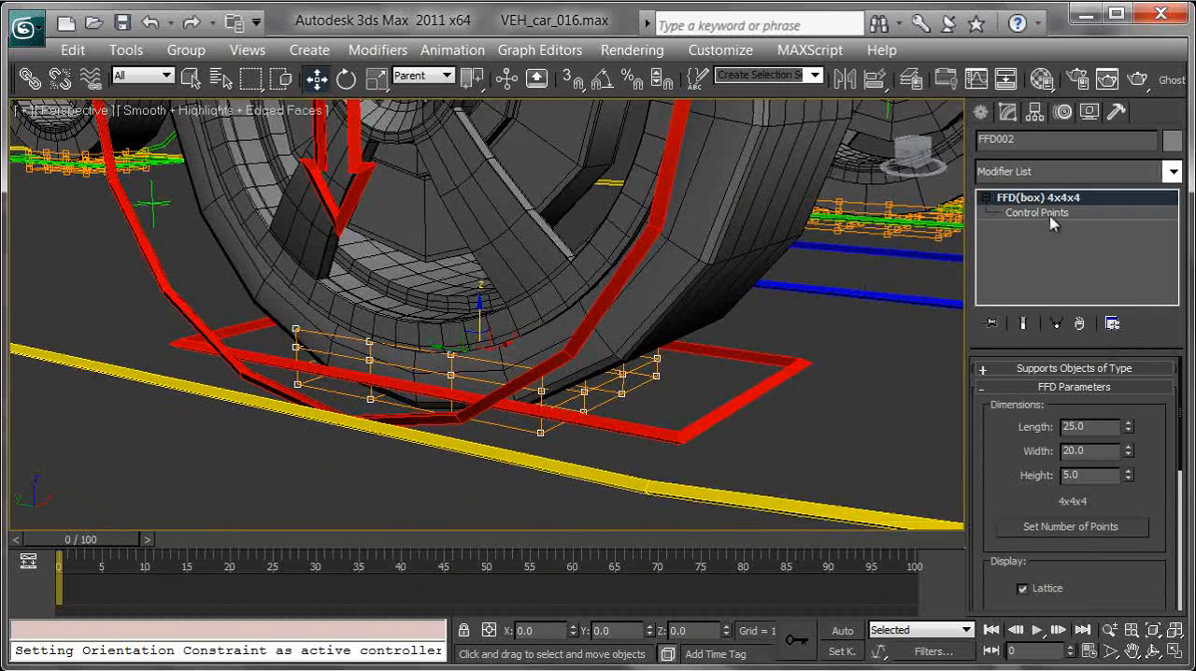
{"action": "left_click", "coordinate": [1042, 213]}
Step: View the tyre's base in the Left viewport and hide all shapes so the lattice is unobstructed
{"action": "middle_click_drag", "start_coordinate": [635, 342], "coordinate": [559, 380], "text": "alt"}
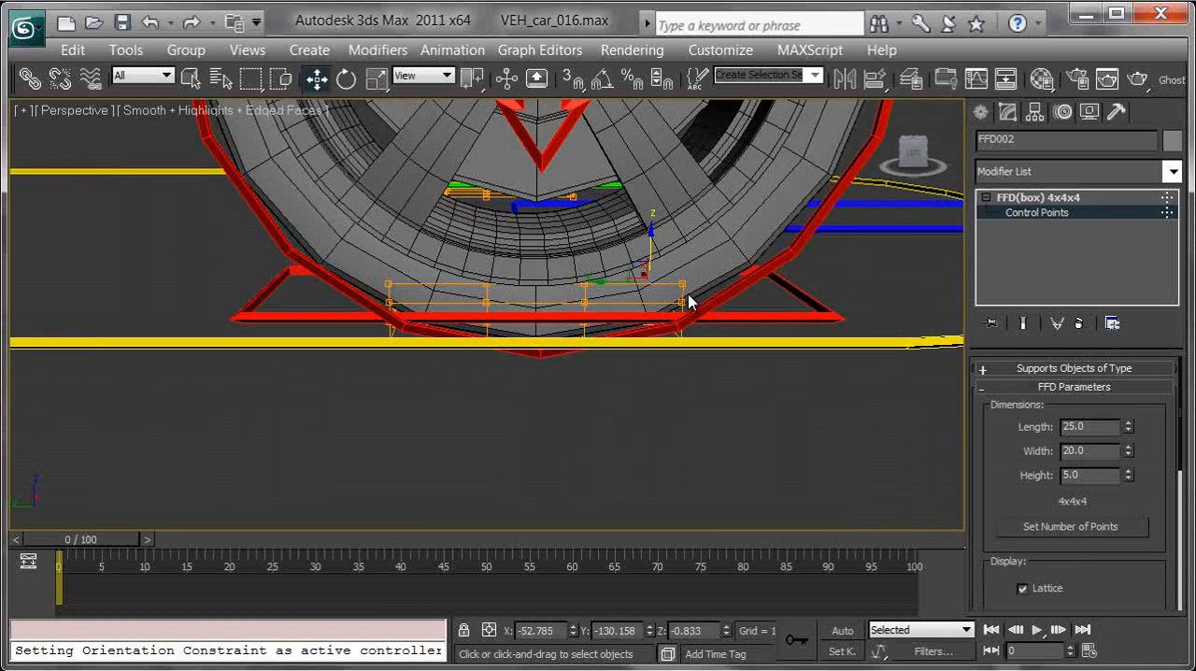
{"action": "key", "text": "l"}
{"action": "middle_click_drag", "start_coordinate": [592, 342], "coordinate": [513, 370]}
{"action": "key", "text": "z"}
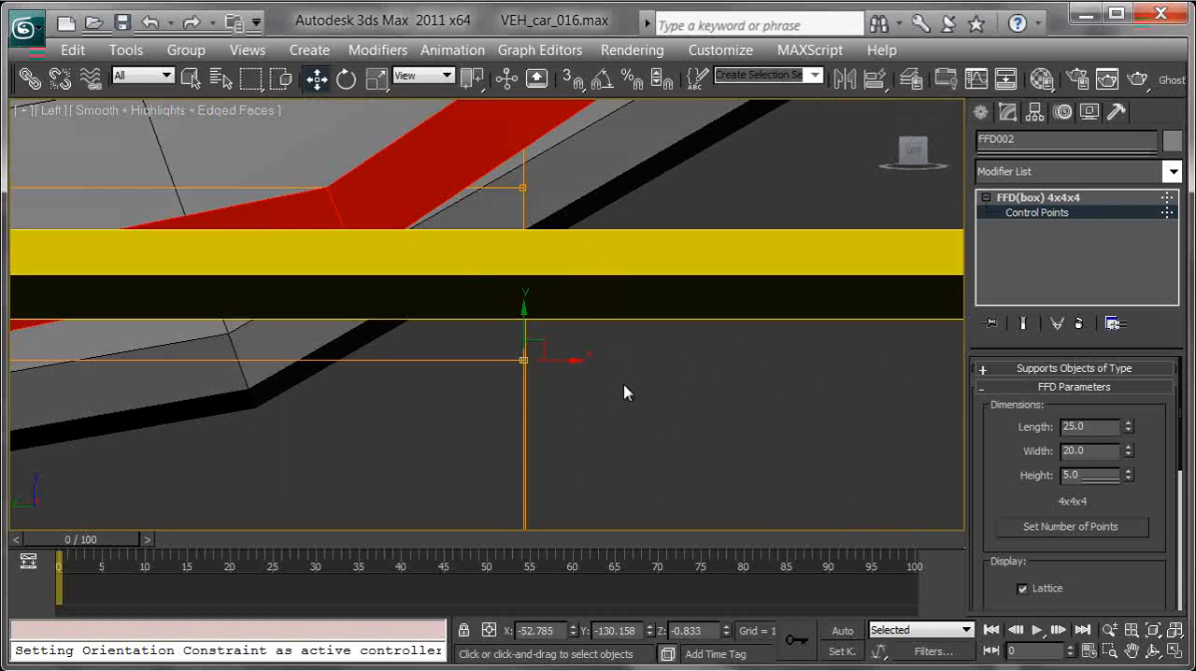
{"action": "middle_click_drag", "start_coordinate": [641, 373], "coordinate": [860, 412]}
{"action": "scroll", "coordinate": [797, 394], "scroll_direction": "down", "scroll_amount": 2}
{"action": "middle_click_drag", "start_coordinate": [653, 334], "coordinate": [913, 334]}
{"action": "middle_click_drag", "start_coordinate": [660, 359], "coordinate": [847, 362]}
{"action": "scroll", "coordinate": [811, 374], "scroll_direction": "down", "scroll_amount": 4}
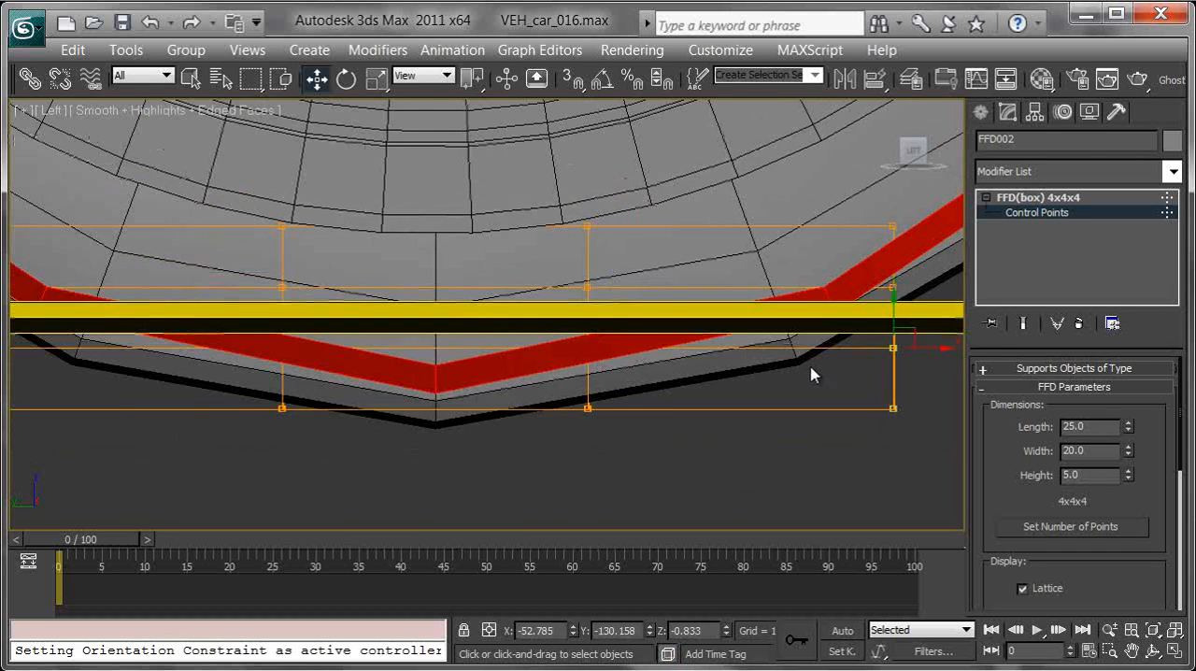
{"action": "left_click", "coordinate": [1088, 113]}
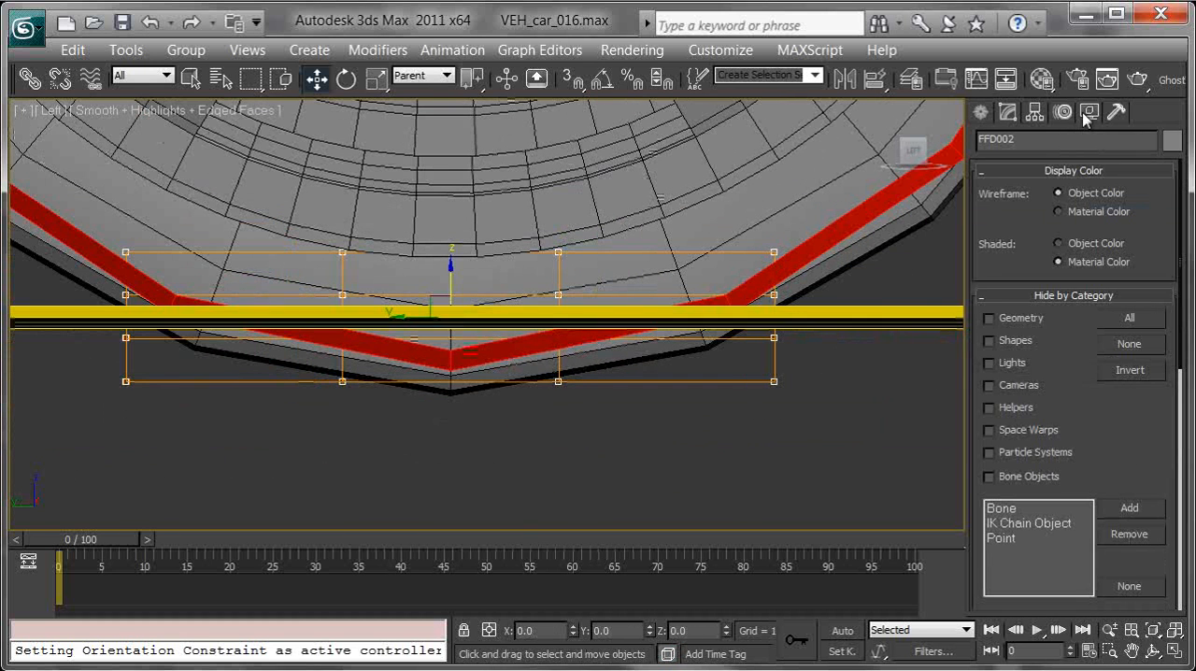
{"action": "left_click", "coordinate": [990, 341]}
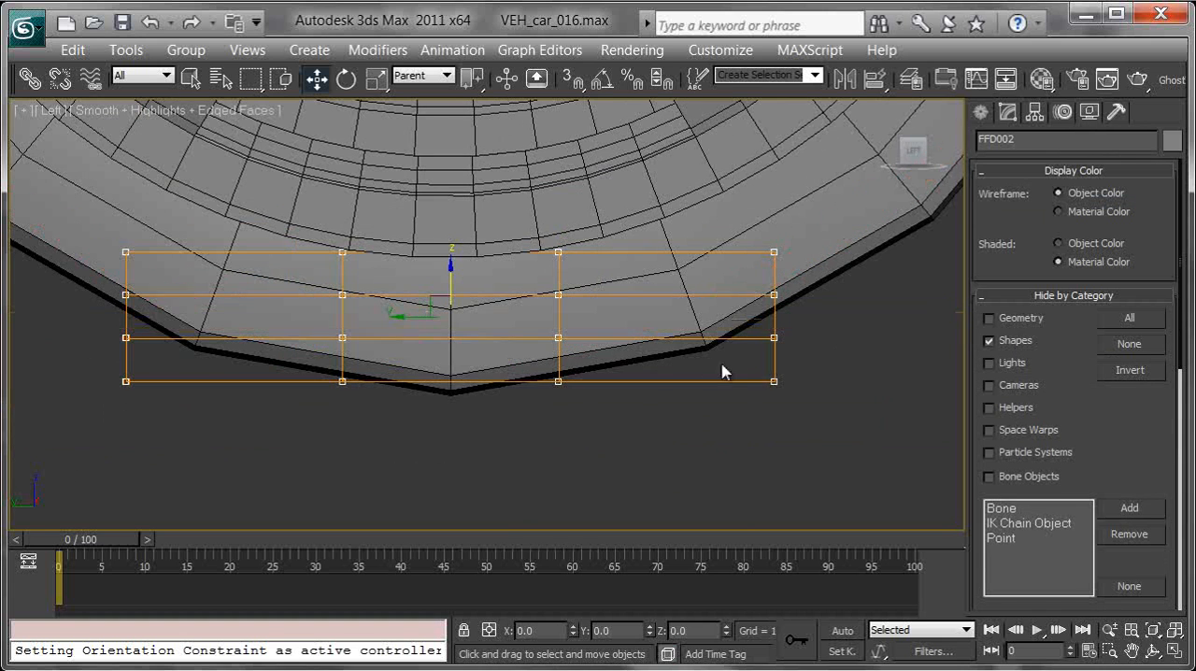
Step: Select the overlapping FFD lattices beneath the tyre and enter their Control Points level
{"action": "middle_click_drag", "start_coordinate": [725, 333], "coordinate": [755, 340]}
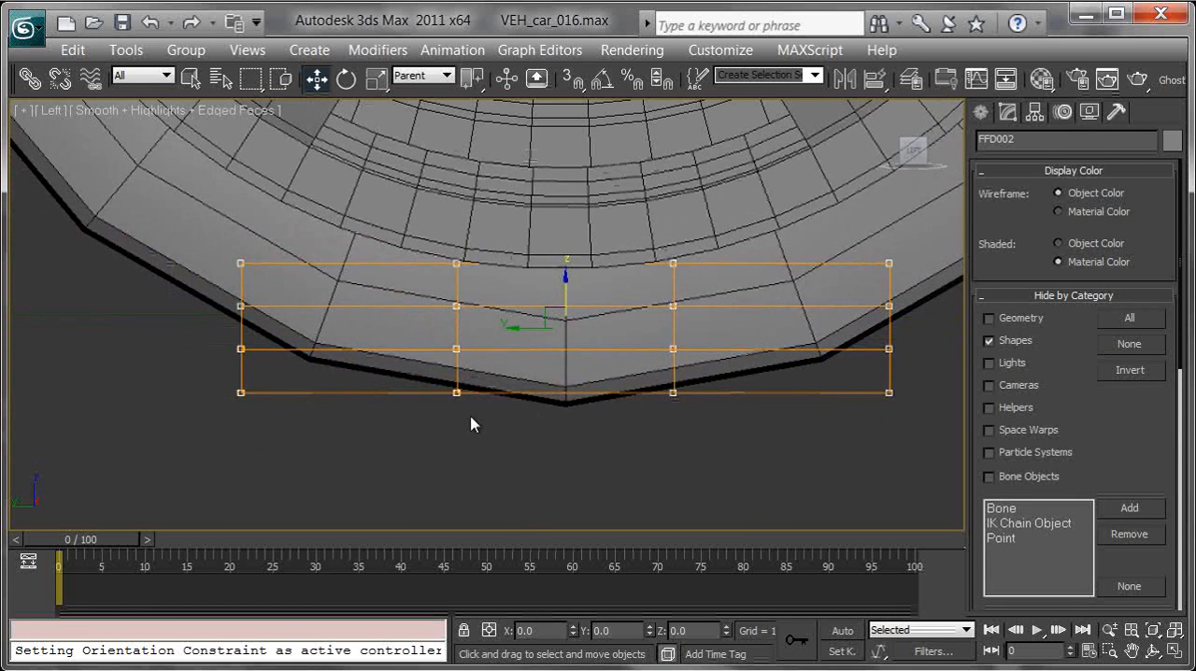
{"action": "middle_click_drag", "start_coordinate": [456, 354], "coordinate": [484, 374]}
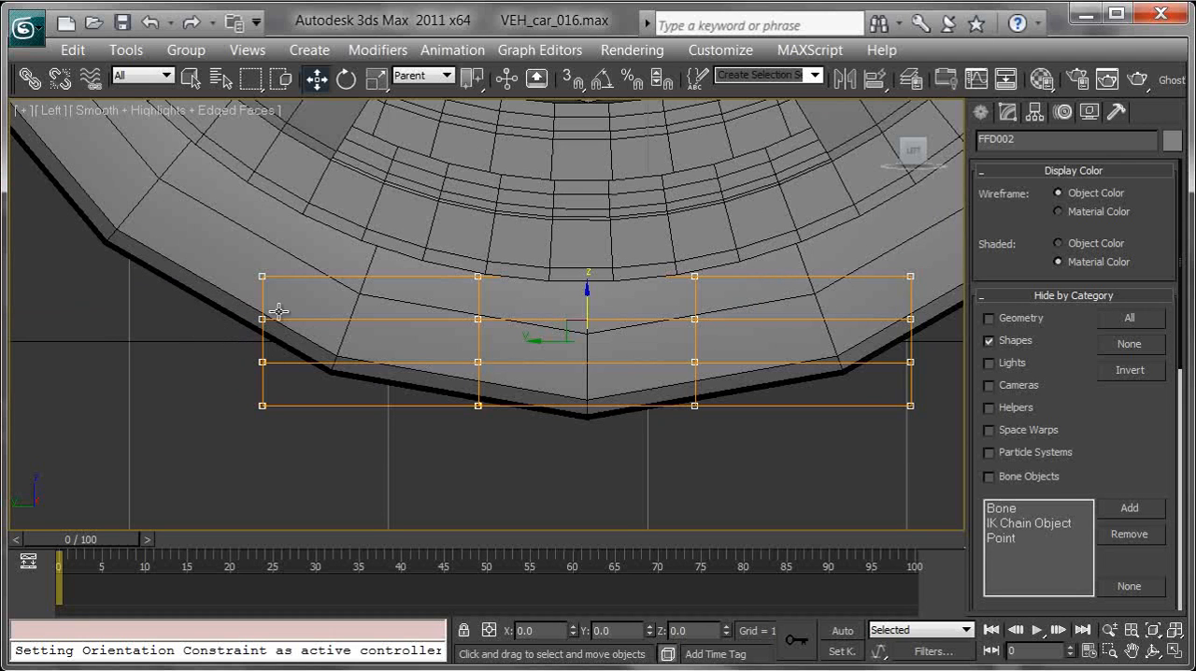
{"action": "left_click_drag", "start_coordinate": [276, 371], "coordinate": [942, 434]}
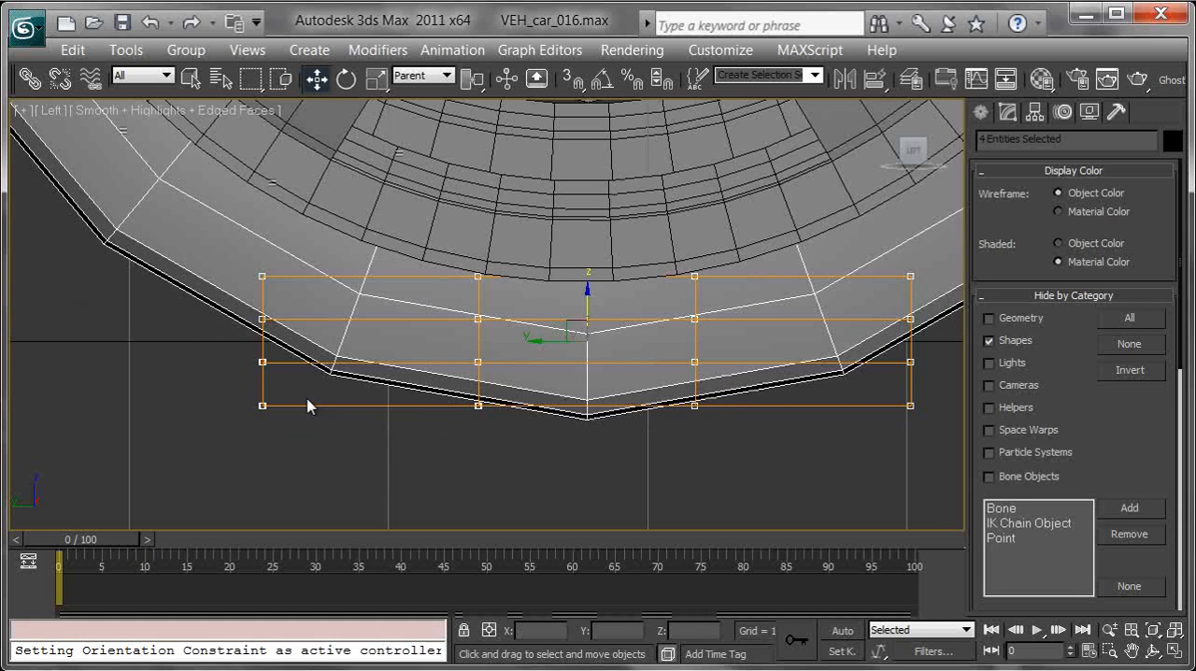
{"action": "left_click", "coordinate": [277, 419]}
{"action": "left_click", "coordinate": [1007, 113]}
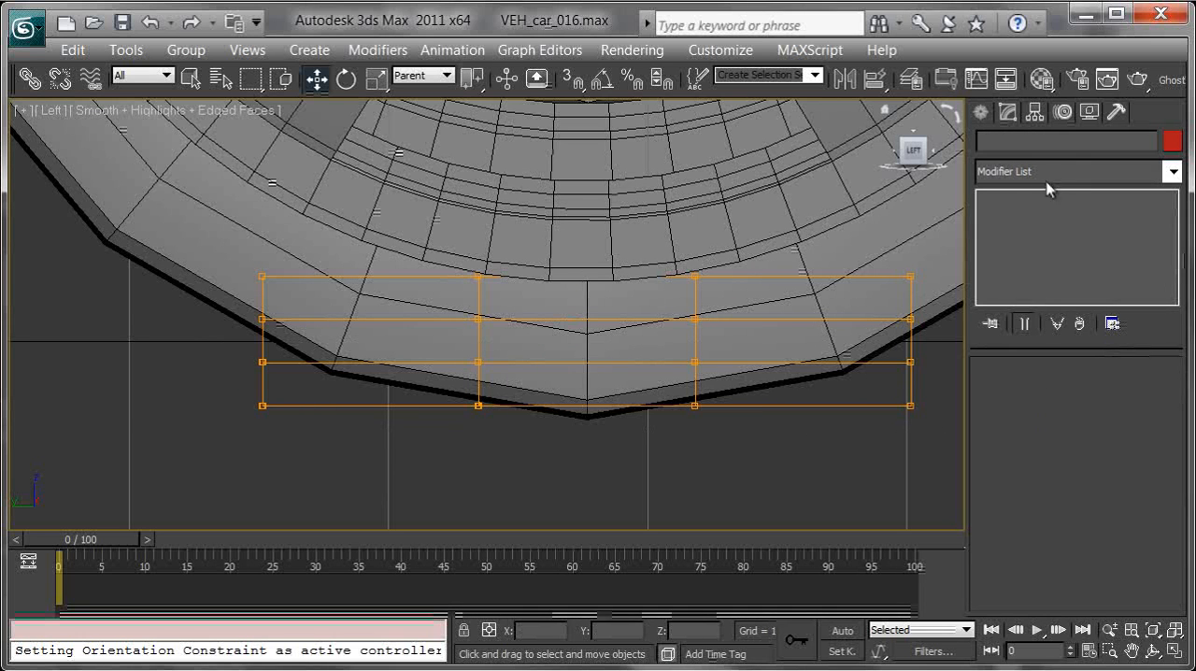
{"action": "left_click", "coordinate": [266, 406]}
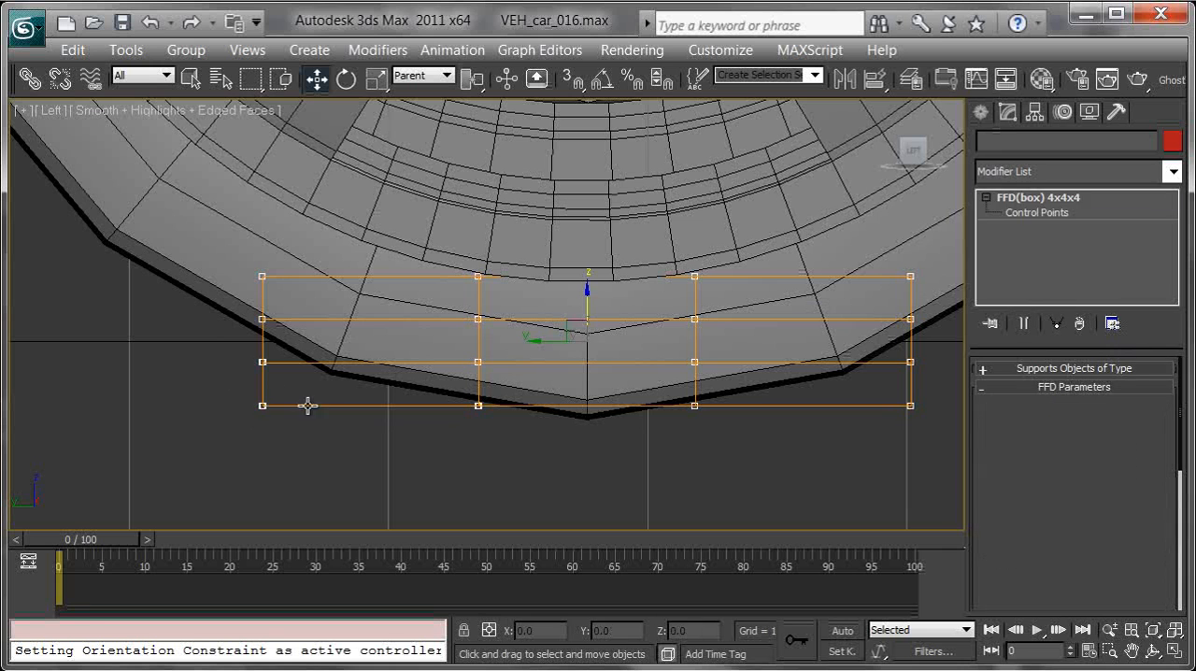
{"action": "left_click", "coordinate": [1038, 212]}
Step: Set the height of the two selected FFD lattices to 7
{"action": "left_click_drag", "start_coordinate": [237, 386], "coordinate": [929, 443]}
{"action": "left_click_drag", "start_coordinate": [599, 360], "coordinate": [590, 325]}
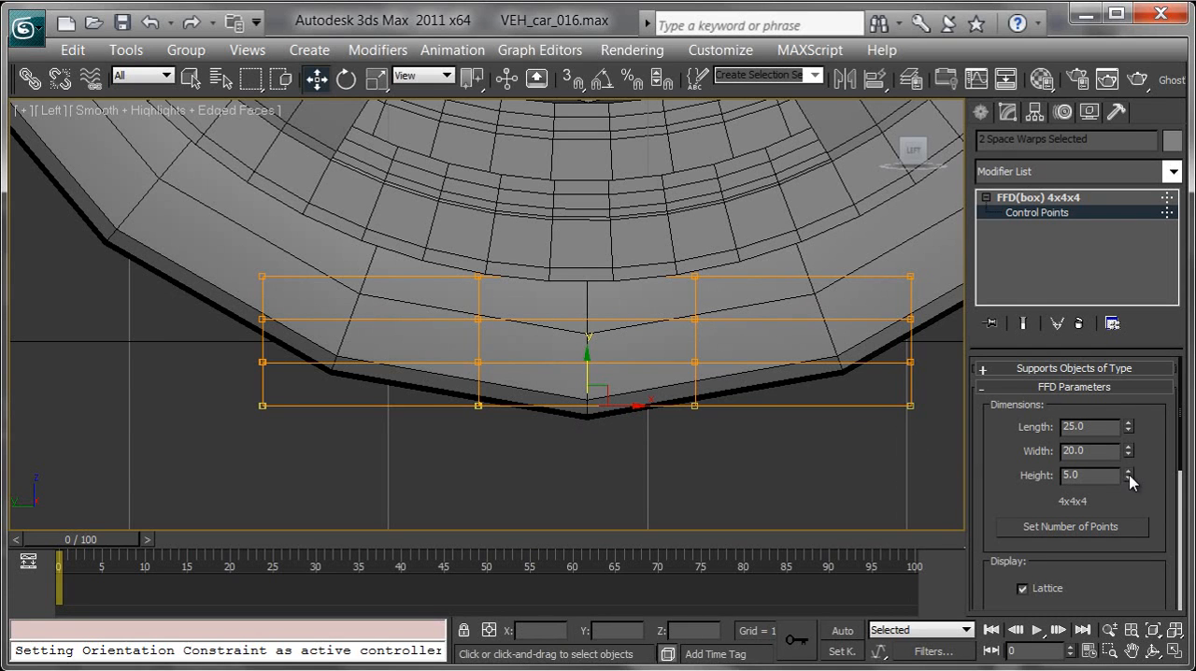
{"action": "left_click_drag", "start_coordinate": [1129, 471], "coordinate": [1130, 441]}
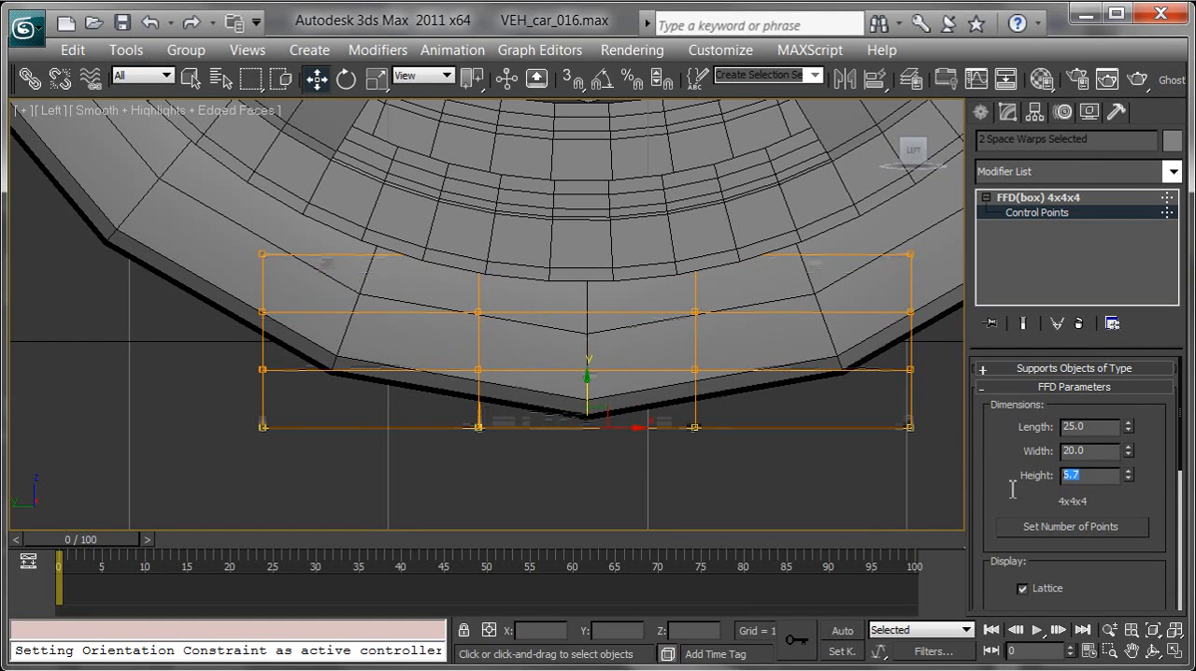
{"action": "type", "text": "7"}
{"action": "key", "text": "Return"}
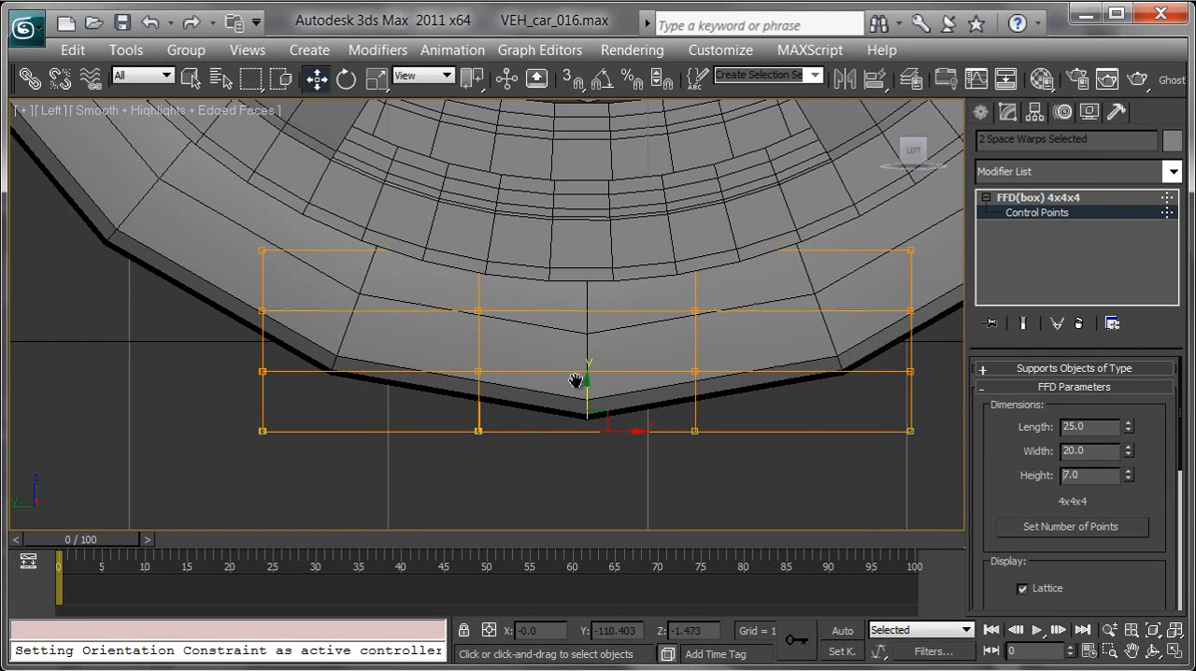
Step: Leave control point editing and select the rear tyre's FFD lattice to check its height and placement
{"action": "middle_click_drag", "start_coordinate": [549, 384], "coordinate": [1073, 397]}
{"action": "middle_click_drag", "start_coordinate": [260, 397], "coordinate": [530, 393]}
{"action": "scroll", "coordinate": [519, 392], "scroll_direction": "down", "scroll_amount": 3}
{"action": "middle_click_drag", "start_coordinate": [316, 411], "coordinate": [1093, 377]}
{"action": "middle_click_drag", "start_coordinate": [103, 416], "coordinate": [990, 391]}
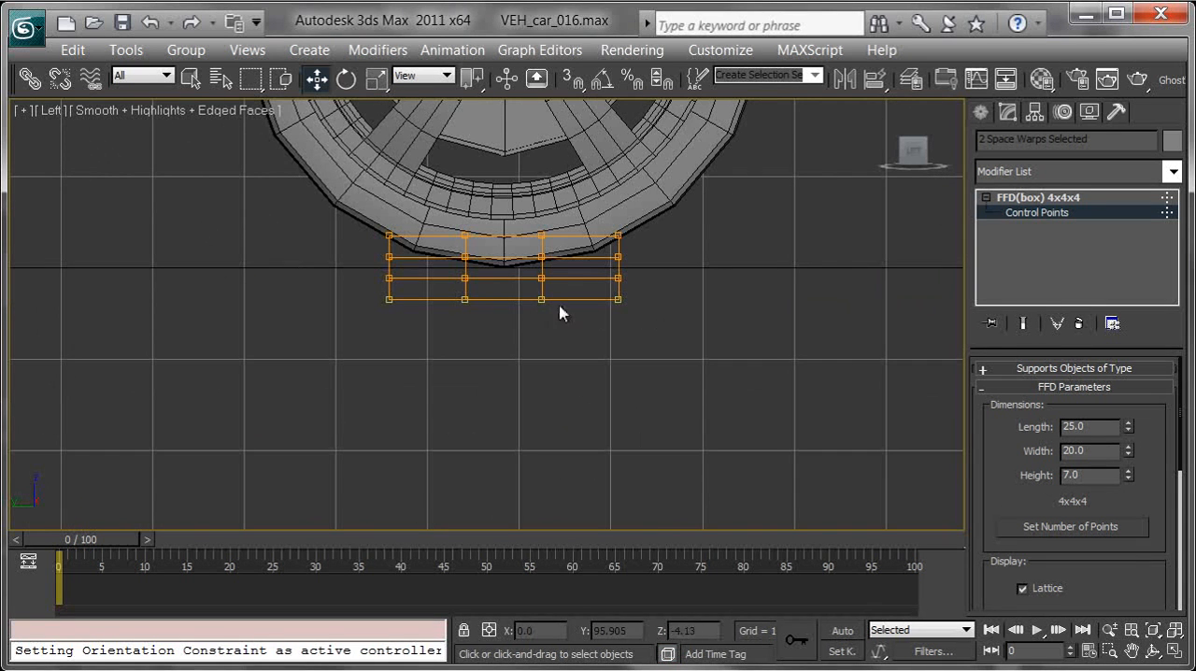
{"action": "left_click", "coordinate": [1049, 199]}
{"action": "left_click", "coordinate": [714, 331]}
{"action": "left_click", "coordinate": [580, 298]}
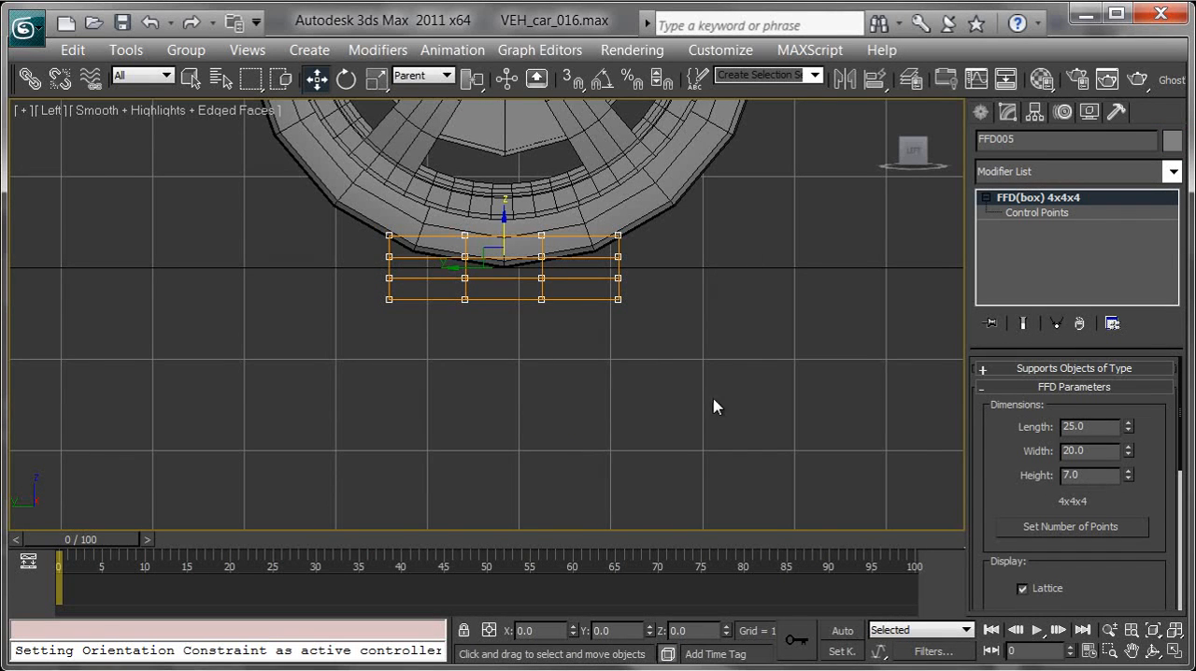
Step: Select only the front right tyre's lattice and raise its two lowest rows of control points to about Z -0.65
{"action": "middle_click_drag", "start_coordinate": [843, 390], "coordinate": [406, 429]}
{"action": "middle_click_drag", "start_coordinate": [898, 373], "coordinate": [495, 401]}
{"action": "middle_click_drag", "start_coordinate": [752, 371], "coordinate": [259, 354]}
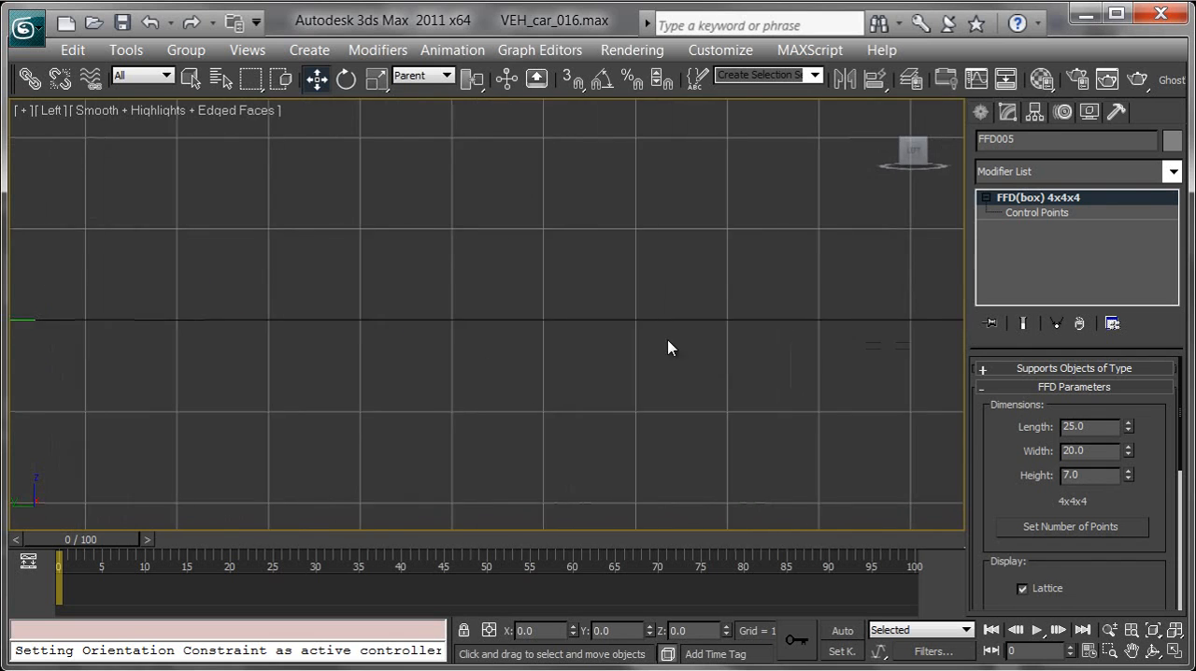
{"action": "middle_click_drag", "start_coordinate": [714, 361], "coordinate": [612, 358]}
{"action": "left_click", "coordinate": [645, 295]}
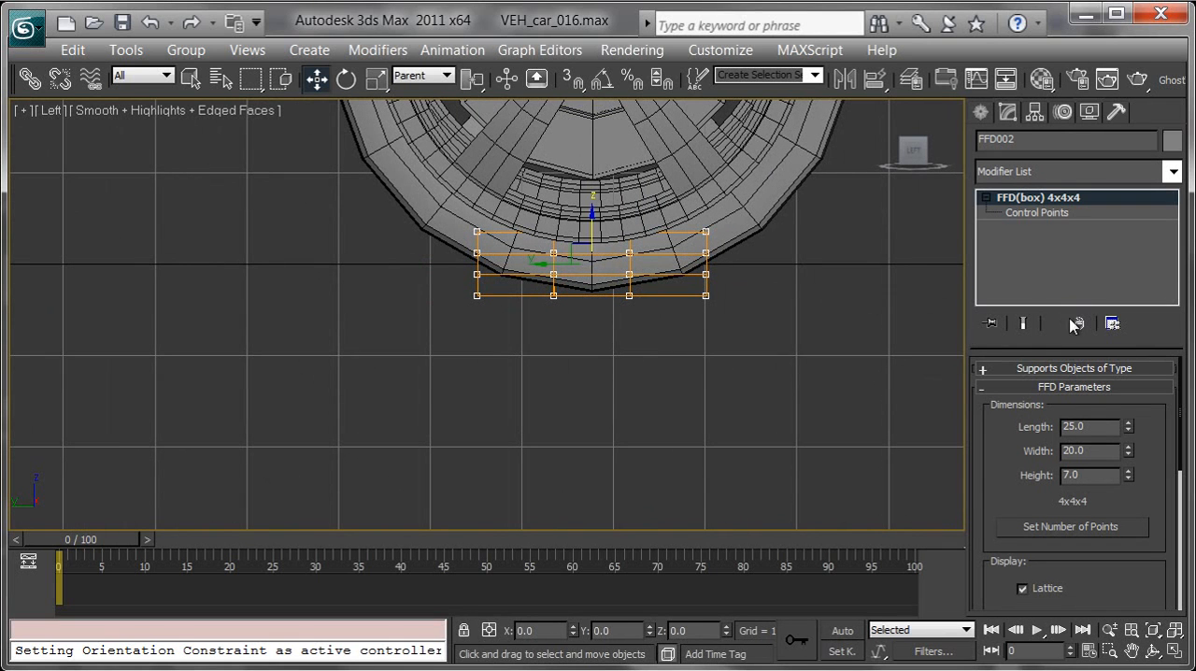
{"action": "left_click", "coordinate": [1033, 213]}
{"action": "scroll", "coordinate": [695, 374], "scroll_direction": "up", "scroll_amount": 4}
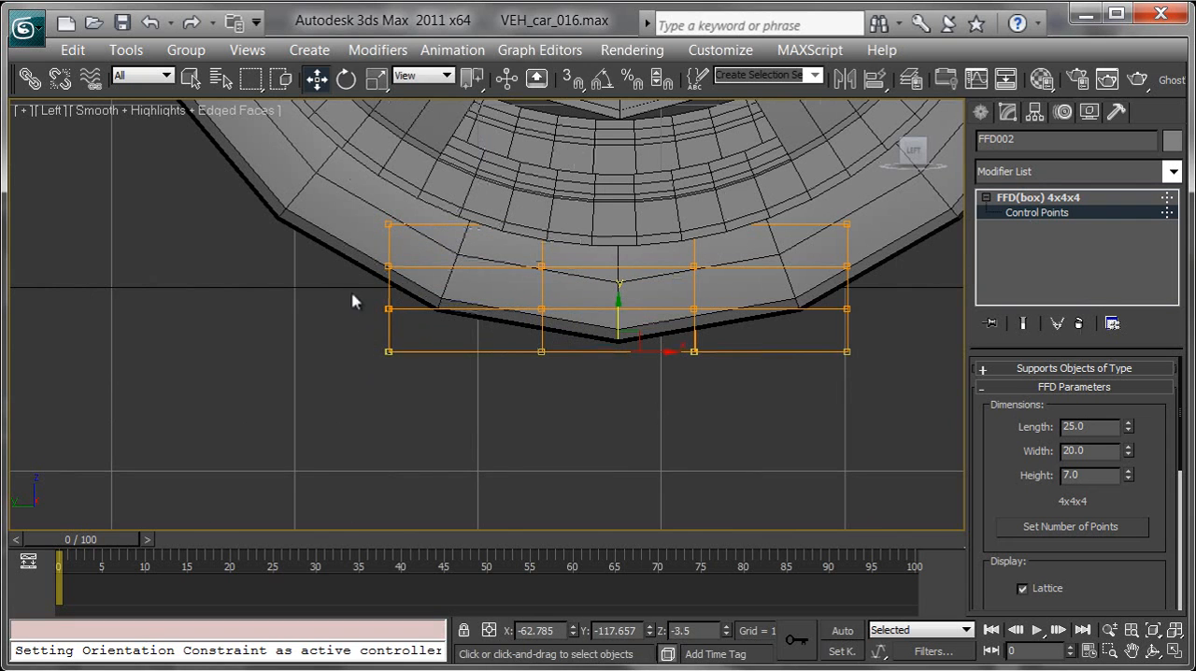
{"action": "left_click_drag", "start_coordinate": [339, 293], "coordinate": [919, 409]}
{"action": "left_click_drag", "start_coordinate": [619, 282], "coordinate": [619, 258]}
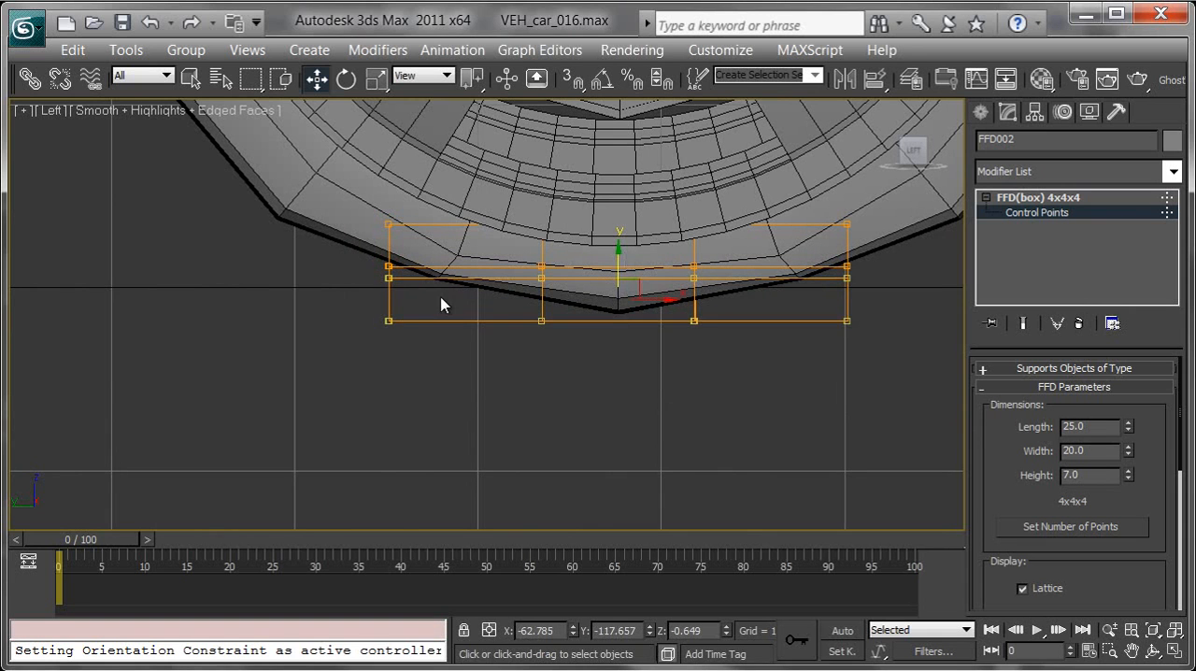
Step: Set the Z position of the lattice's lowest row of control points and of the row above it to 0
{"action": "left_click_drag", "start_coordinate": [380, 297], "coordinate": [795, 376]}
{"action": "right_click", "coordinate": [726, 635]}
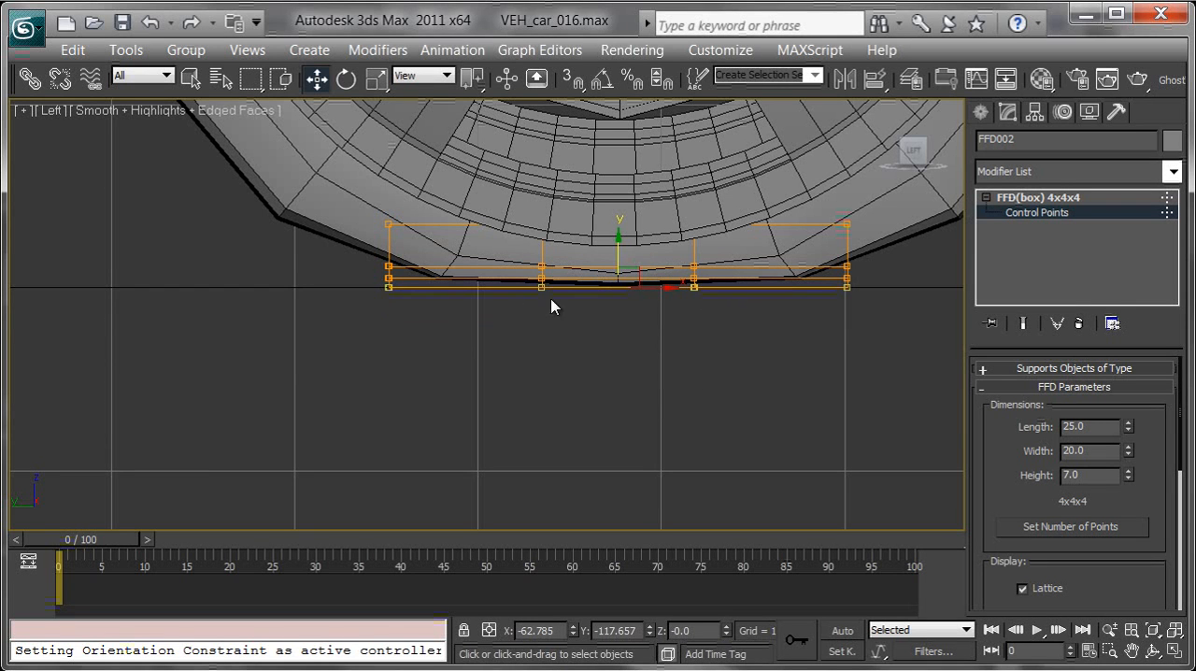
{"action": "left_click_drag", "start_coordinate": [377, 272], "coordinate": [871, 282]}
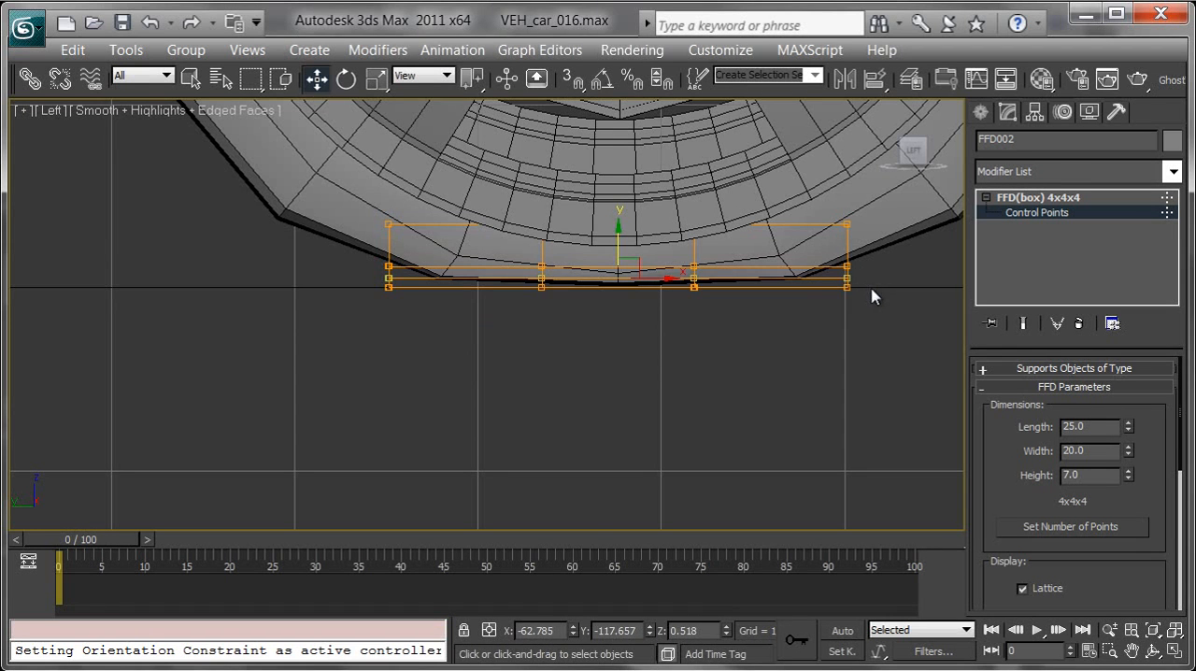
{"action": "scroll", "coordinate": [809, 301], "scroll_direction": "up", "scroll_amount": 3}
{"action": "left_click_drag", "start_coordinate": [583, 232], "coordinate": [585, 255]}
{"action": "right_click", "coordinate": [728, 631]}
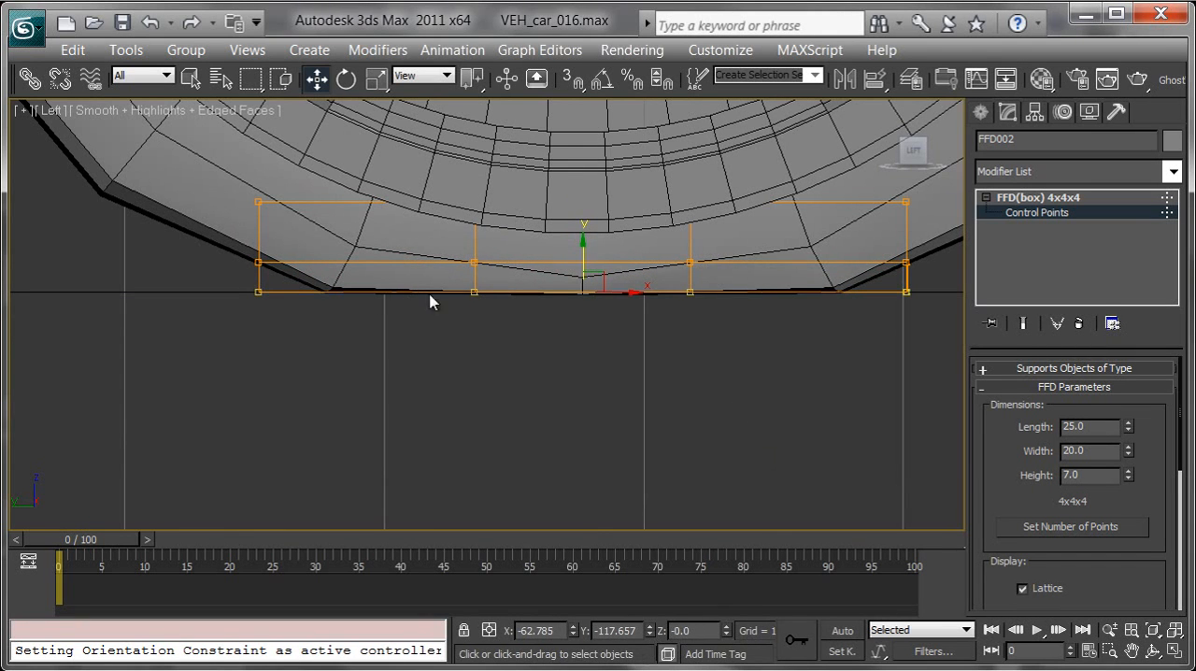
Step: In the Perspective view, scale the two flattened rows of control points outward along X and Y to bulge the tyre's base
{"action": "left_click_drag", "start_coordinate": [241, 272], "coordinate": [899, 335]}
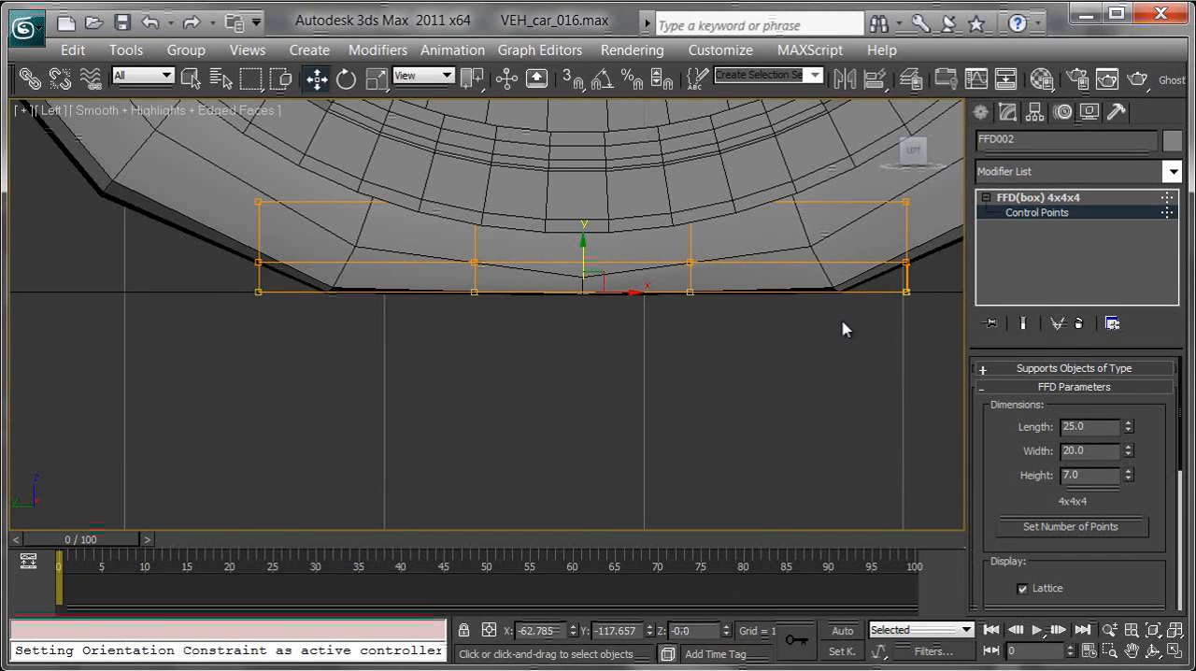
{"action": "key", "text": "p"}
{"action": "middle_click_drag", "start_coordinate": [729, 310], "coordinate": [660, 342], "text": "alt"}
{"action": "key", "text": "r"}
{"action": "middle_click_drag", "start_coordinate": [547, 356], "coordinate": [580, 368], "text": "alt"}
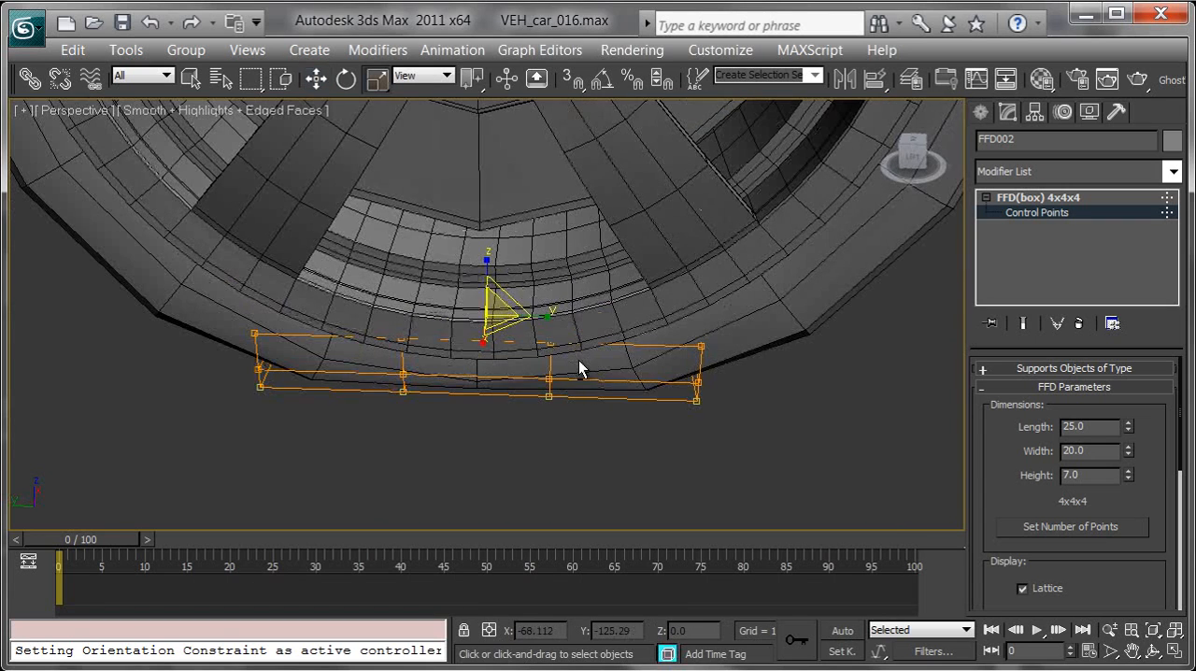
{"action": "left_click_drag", "start_coordinate": [483, 341], "coordinate": [483, 346]}
{"action": "middle_click_drag", "start_coordinate": [582, 375], "coordinate": [475, 356], "text": "alt"}
{"action": "left_click_drag", "start_coordinate": [427, 315], "coordinate": [435, 319]}
{"action": "middle_click_drag", "start_coordinate": [523, 333], "coordinate": [573, 348], "text": "alt"}
{"action": "left_click_drag", "start_coordinate": [551, 316], "coordinate": [552, 315]}
{"action": "middle_click_drag", "start_coordinate": [735, 342], "coordinate": [748, 422], "text": "alt"}
{"action": "middle_click_drag", "start_coordinate": [624, 301], "coordinate": [650, 308], "text": "alt"}
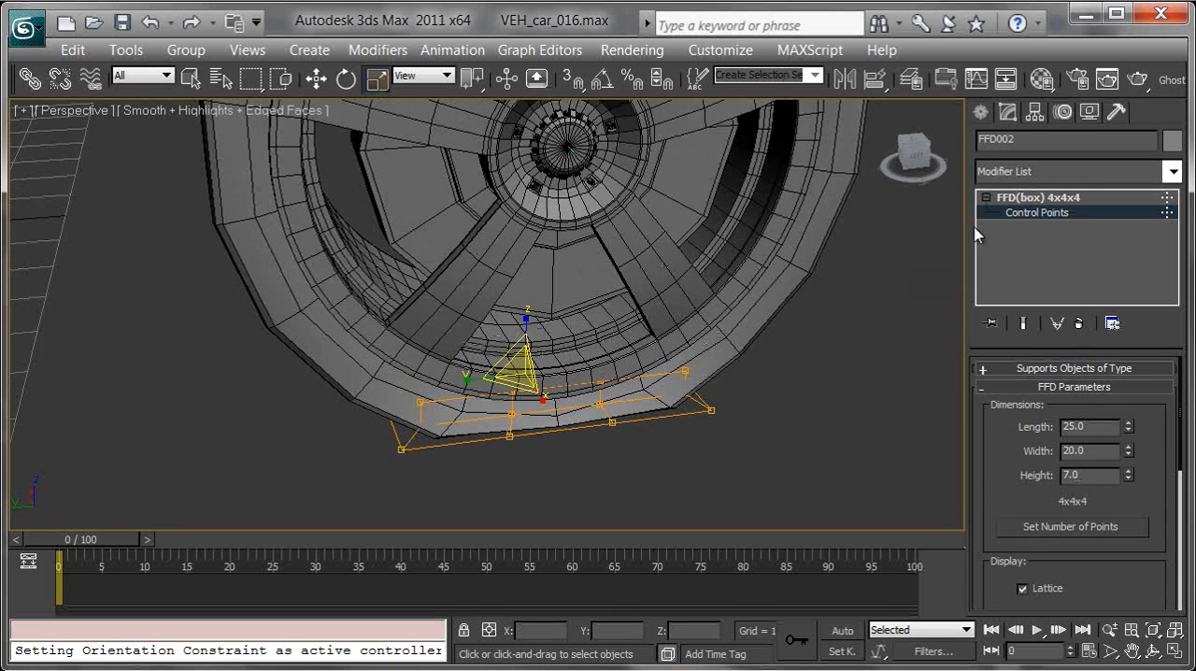
Step: Leave control point editing, deselect the lattice and unhide the shapes
{"action": "left_click", "coordinate": [1025, 198]}
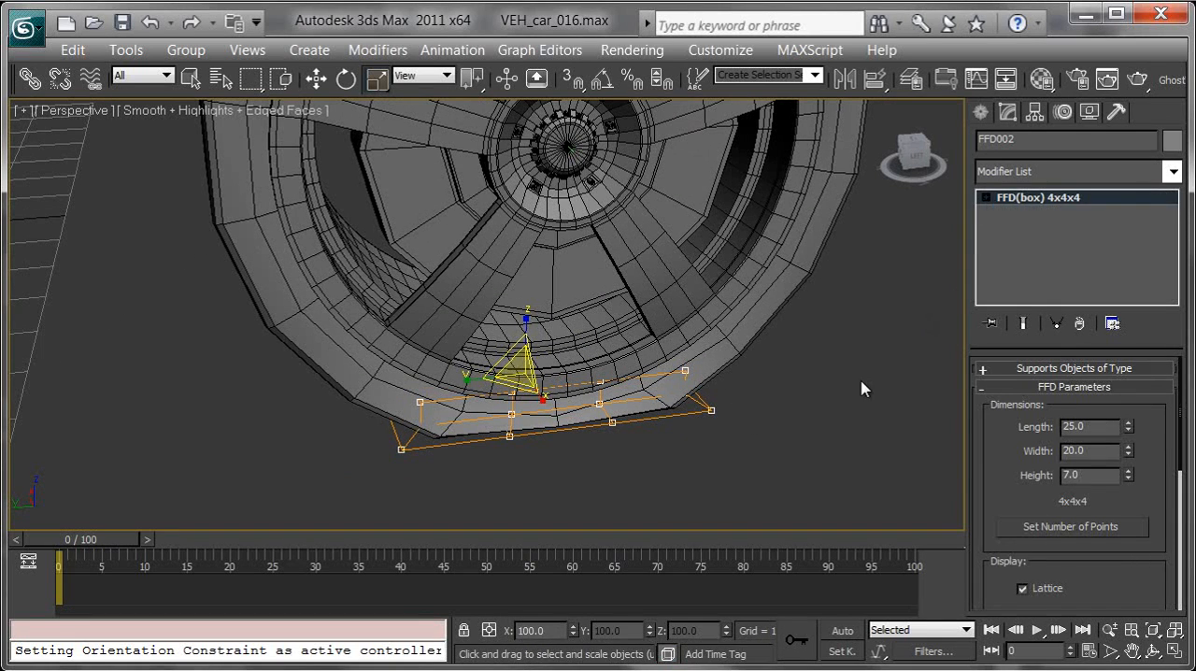
{"action": "left_click", "coordinate": [855, 402]}
{"action": "middle_click_drag", "start_coordinate": [835, 444], "coordinate": [790, 446], "text": "alt"}
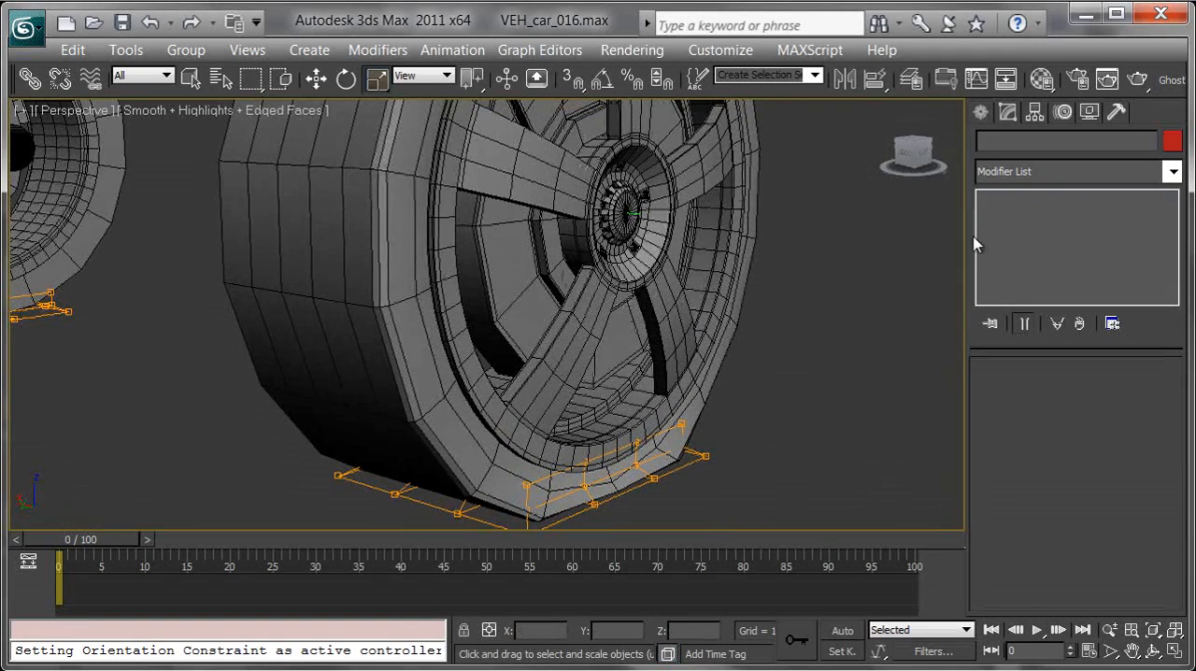
{"action": "left_click", "coordinate": [1089, 112]}
{"action": "left_click", "coordinate": [1014, 342]}
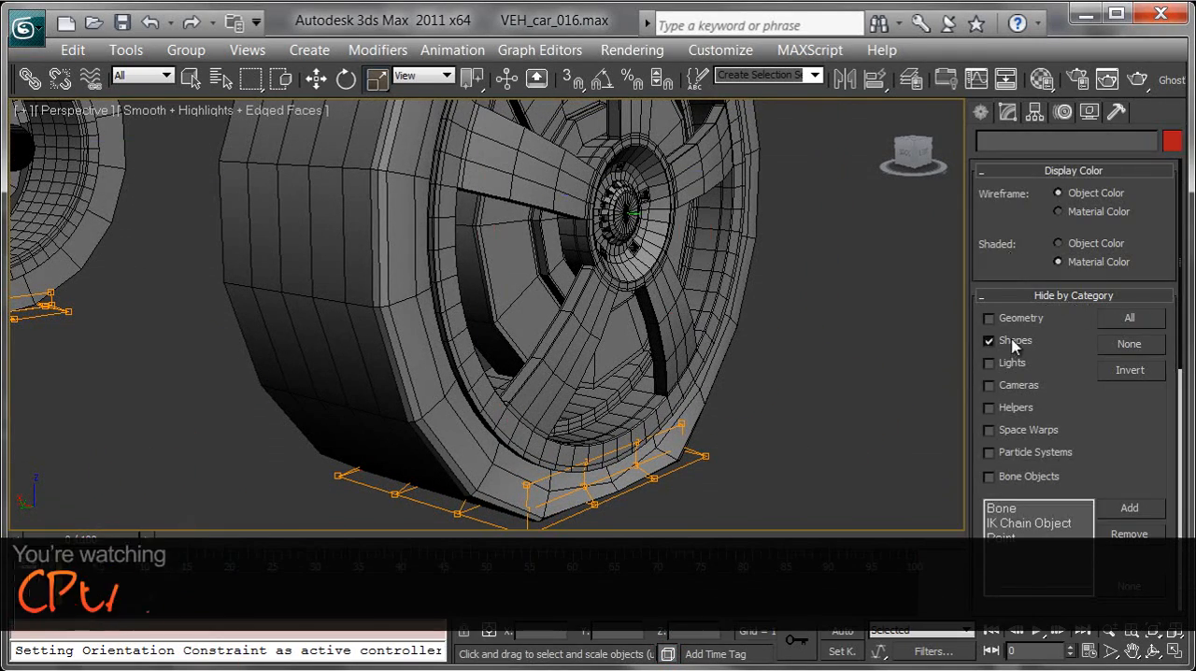
{"action": "left_click", "coordinate": [1014, 342]}
Step: Move the front right tyre control vertically to about Z 28.94 to test the flattening, and check the tyres from other angles
{"action": "key", "text": "w"}
{"action": "left_click", "coordinate": [695, 262]}
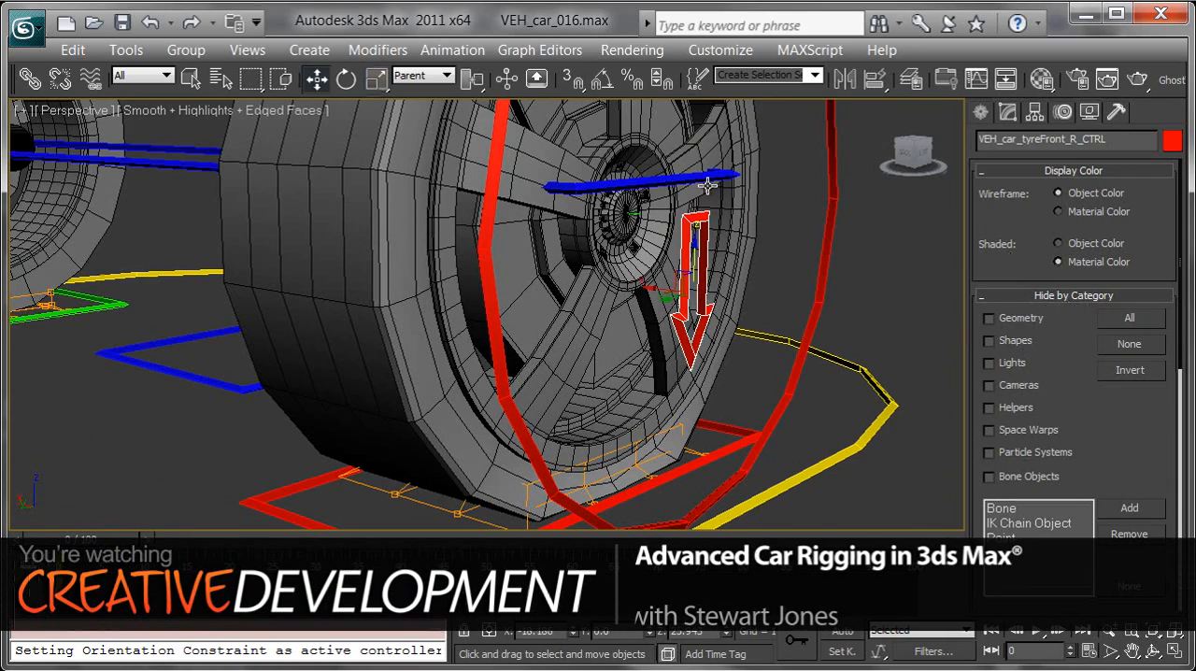
{"action": "left_click_drag", "start_coordinate": [693, 244], "coordinate": [699, 198]}
{"action": "middle_click_drag", "start_coordinate": [756, 303], "coordinate": [658, 298], "text": "alt"}
{"action": "left_click_drag", "start_coordinate": [501, 207], "coordinate": [509, 251]}
{"action": "middle_click_drag", "start_coordinate": [633, 374], "coordinate": [728, 377], "text": "alt"}
{"action": "left_click_drag", "start_coordinate": [715, 256], "coordinate": [742, 224]}
{"action": "middle_click_drag", "start_coordinate": [742, 224], "coordinate": [761, 297], "text": "alt"}
{"action": "scroll", "coordinate": [726, 307], "scroll_direction": "down", "scroll_amount": 4}
{"action": "middle_click_drag", "start_coordinate": [721, 346], "coordinate": [403, 333], "text": "alt"}
{"action": "middle_click_drag", "start_coordinate": [636, 321], "coordinate": [456, 279], "text": "alt"}
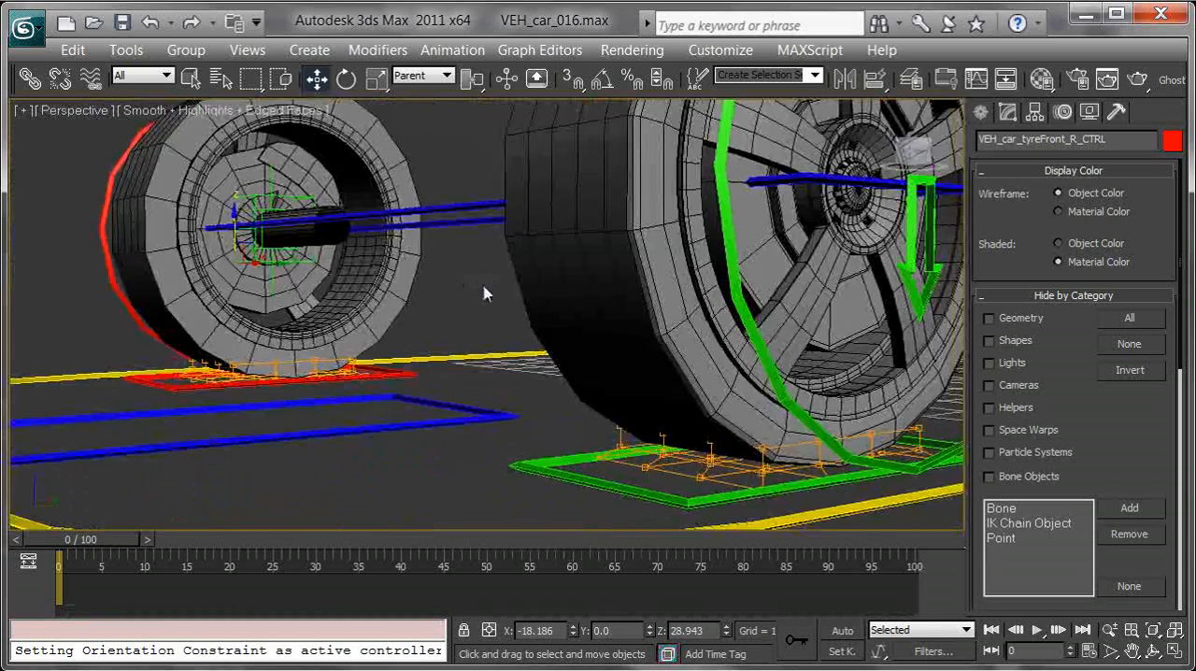
Step: Move the front left tyre control vertically to test its tyre's flattening, and check the deformation from other angles
{"action": "scroll", "coordinate": [456, 278], "scroll_direction": "down", "scroll_amount": 4}
{"action": "middle_click_drag", "start_coordinate": [580, 273], "coordinate": [467, 279], "text": "alt"}
{"action": "scroll", "coordinate": [468, 279], "scroll_direction": "up", "scroll_amount": 4}
{"action": "left_click", "coordinate": [757, 337]}
{"action": "middle_click_drag", "start_coordinate": [755, 328], "coordinate": [602, 224], "text": "alt"}
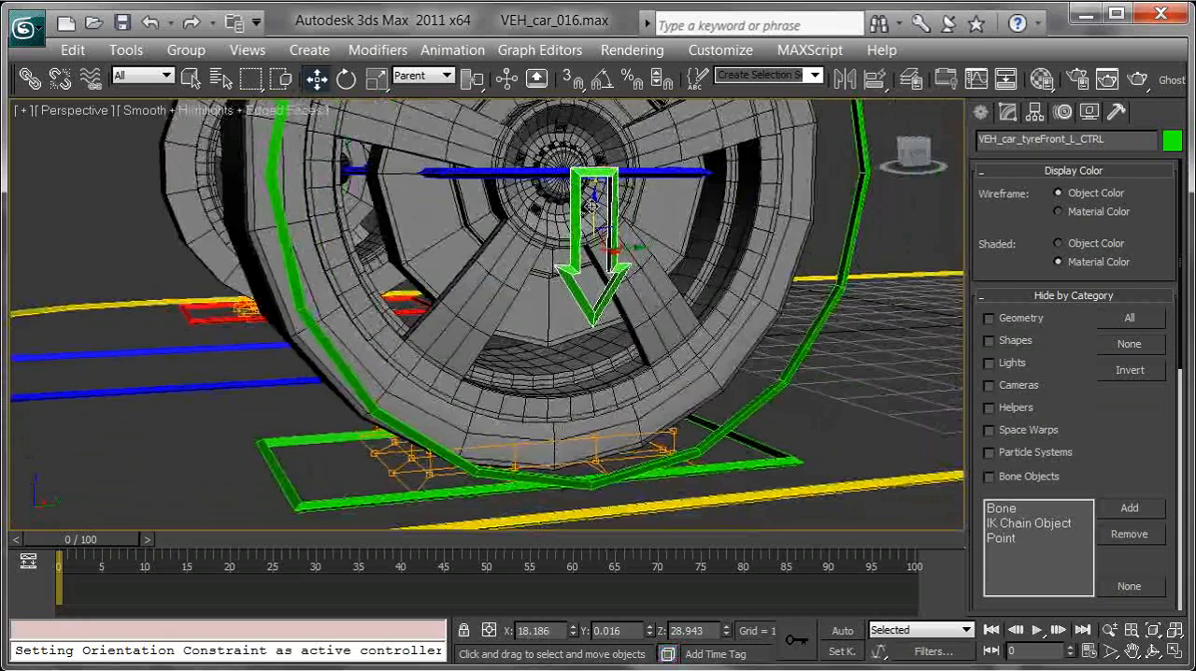
{"action": "left_click_drag", "start_coordinate": [593, 217], "coordinate": [602, 173]}
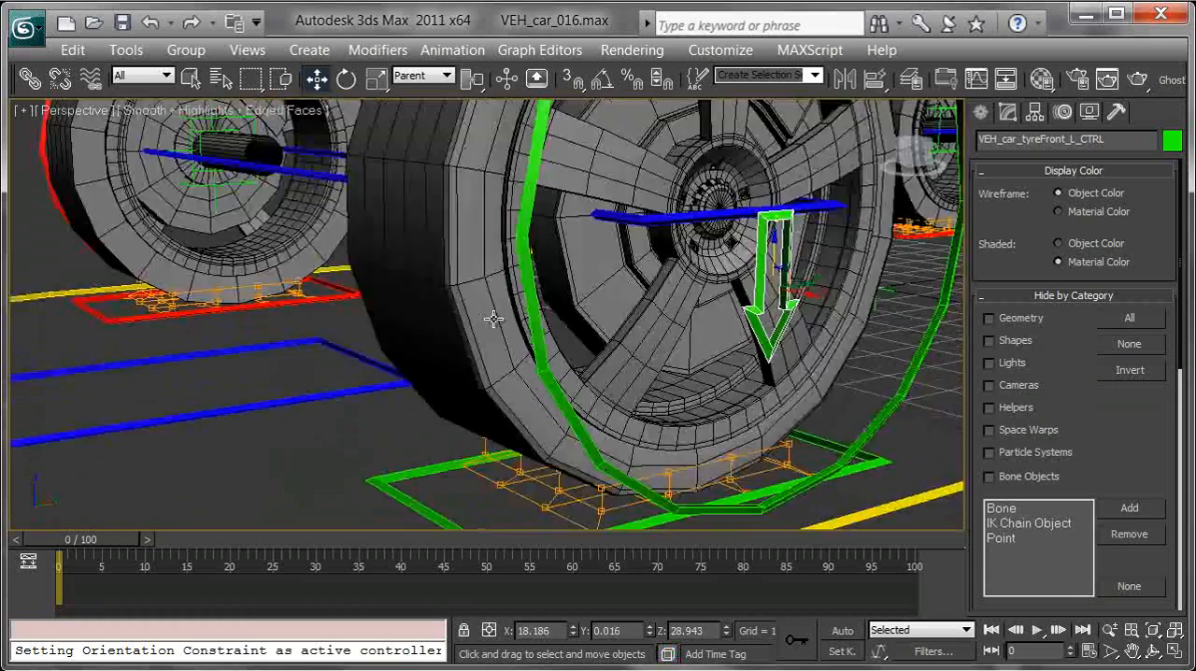
{"action": "middle_click_drag", "start_coordinate": [493, 319], "coordinate": [617, 337], "text": "alt"}
{"action": "middle_click_drag", "start_coordinate": [345, 349], "coordinate": [705, 327]}
Step: Move the front right tyre control vertically to test its tyre's flattening again, and deselect it with the whole rig in view
{"action": "scroll", "coordinate": [414, 315], "scroll_direction": "down", "scroll_amount": 3}
{"action": "middle_click_drag", "start_coordinate": [414, 315], "coordinate": [591, 286], "text": "alt"}
{"action": "left_click", "coordinate": [534, 278]}
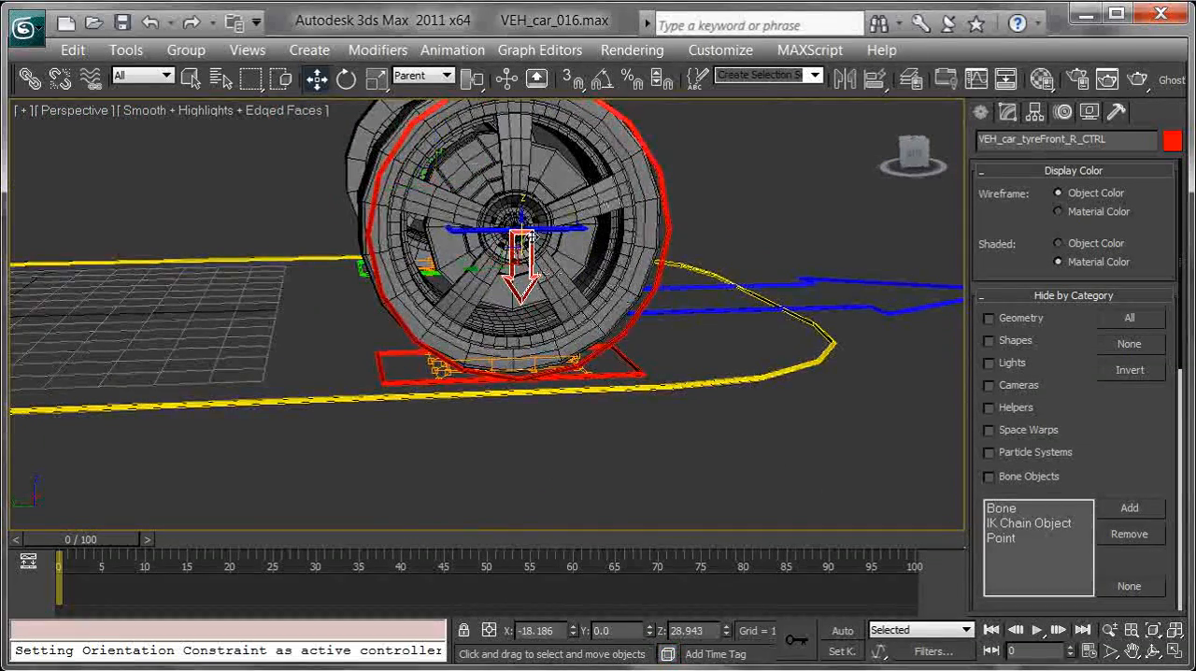
{"action": "middle_click_drag", "start_coordinate": [599, 281], "coordinate": [620, 348], "text": "alt"}
{"action": "scroll", "coordinate": [614, 340], "scroll_direction": "down", "scroll_amount": 3}
{"action": "left_click", "coordinate": [607, 237]}
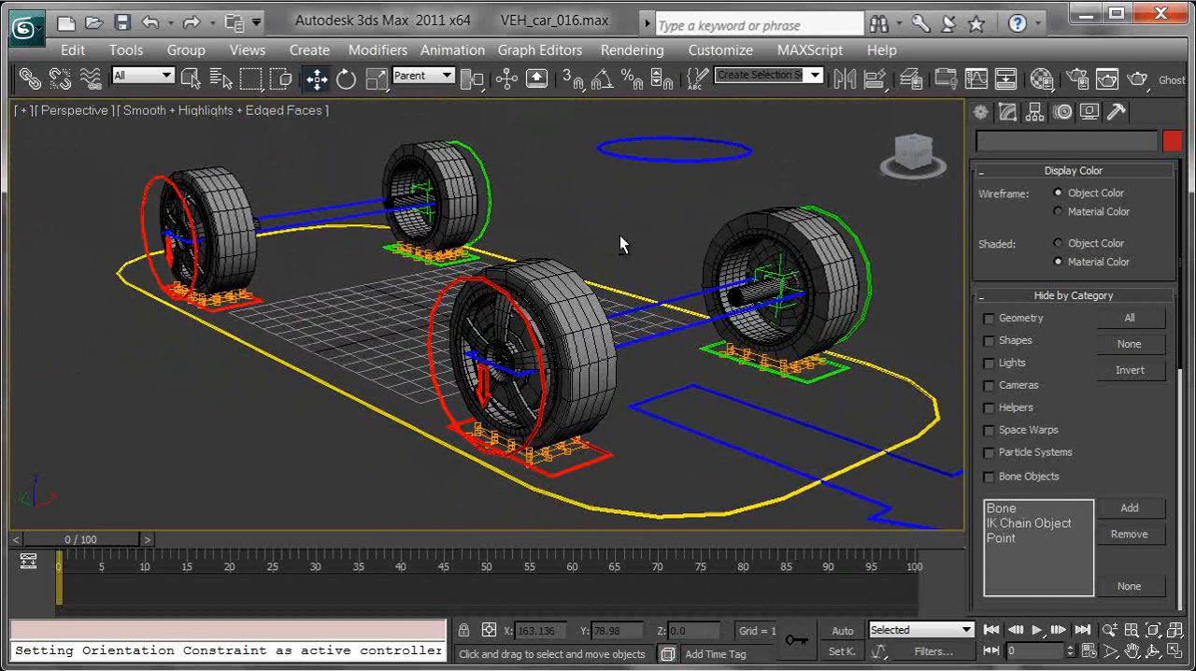
{"action": "middle_click_drag", "start_coordinate": [619, 235], "coordinate": [645, 285], "text": "alt"}
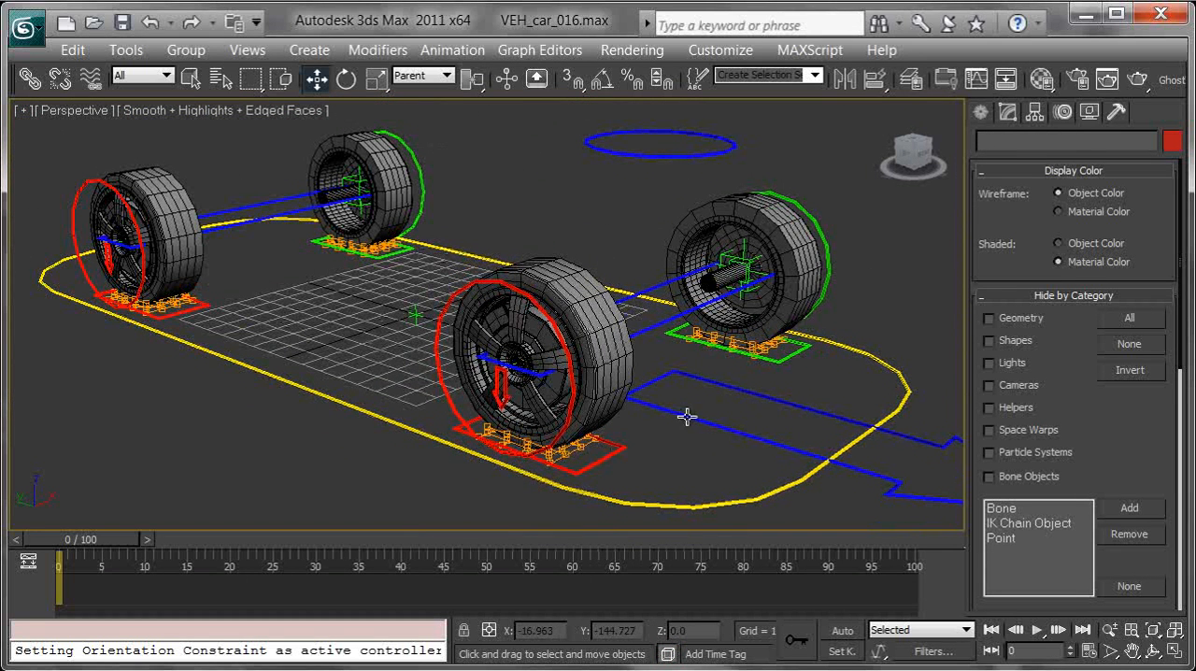
Step: Rotate the steering control about its vertical axis to test how the front wheels and their lattices turn
{"action": "left_click", "coordinate": [714, 427]}
{"action": "key", "text": "e"}
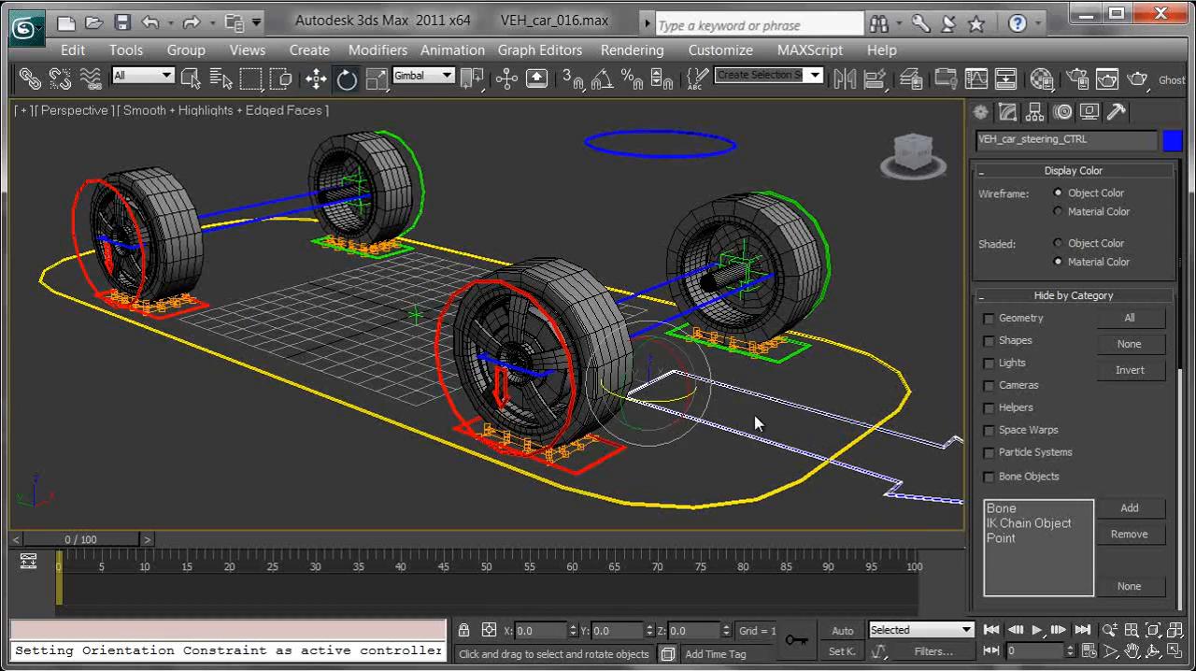
{"action": "left_click_drag", "start_coordinate": [659, 397], "coordinate": [638, 400]}
{"action": "left_click_drag", "start_coordinate": [668, 402], "coordinate": [643, 405]}
{"action": "mouse_move", "coordinate": [684, 328]}
{"action": "middle_mouse_down"}
{"action": "mouse_move", "coordinate": [727, 376]}
{"action": "mouse_move", "coordinate": [679, 333]}
{"action": "middle_mouse_up"}
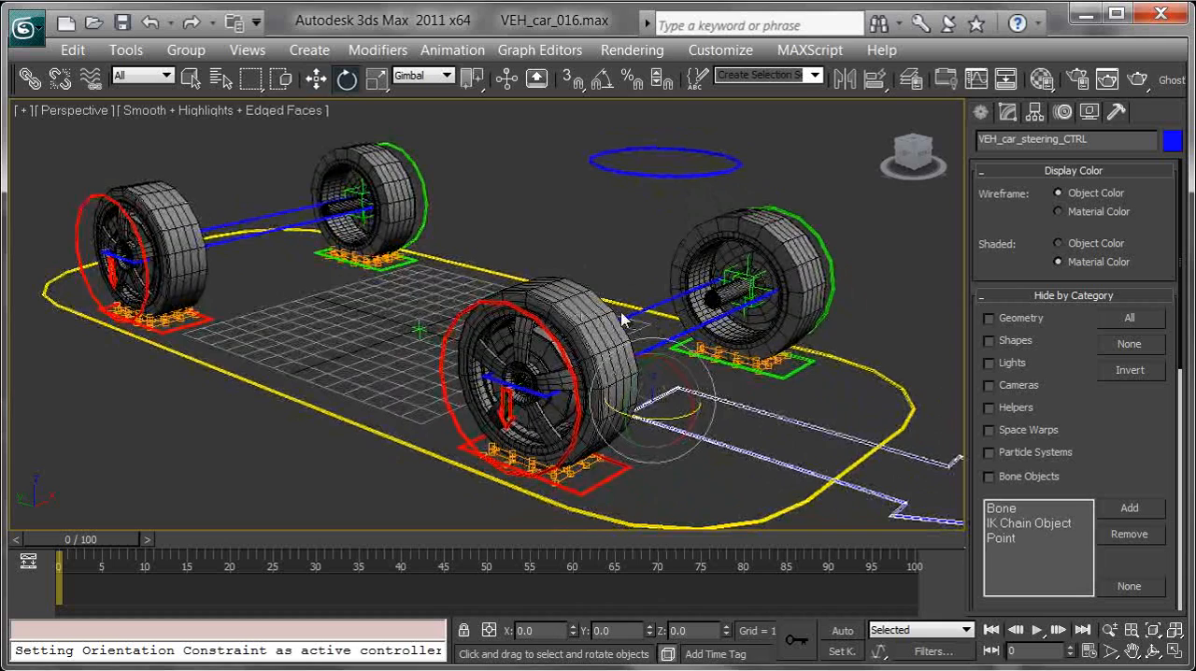
Step: Examine the rig's hierarchy in Schematic View, locating the FFD004 and FFD005 lattices under the wheel controls, and close it
{"action": "left_click", "coordinate": [1004, 81]}
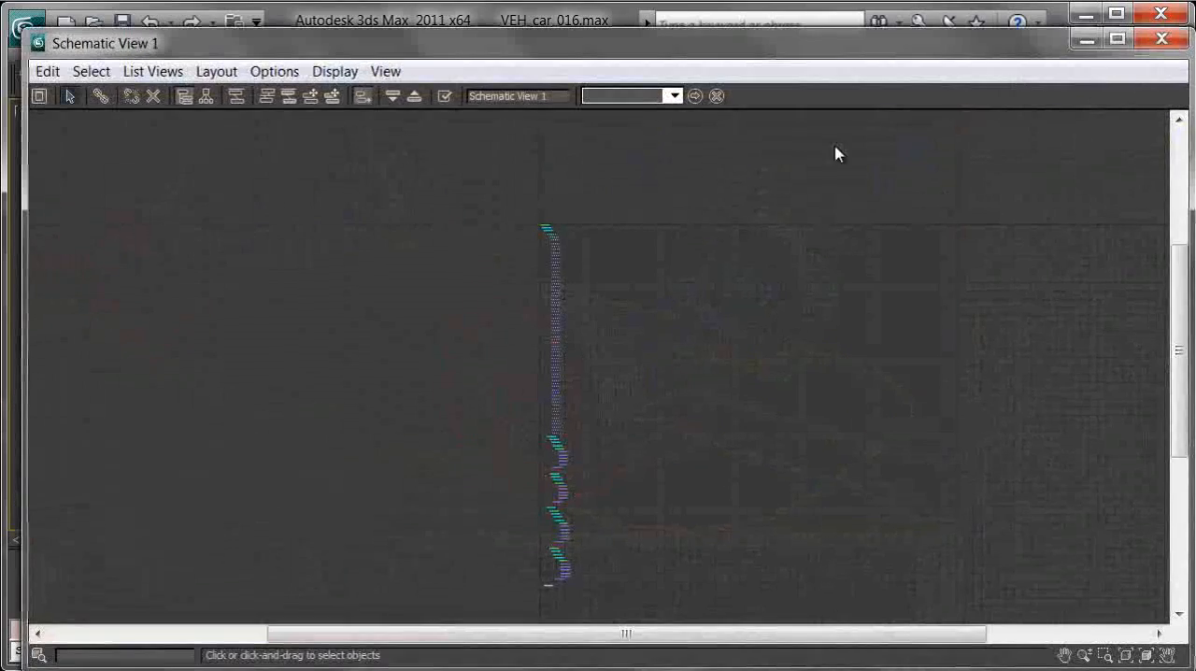
{"action": "scroll", "coordinate": [622, 267], "scroll_direction": "up", "scroll_amount": 6}
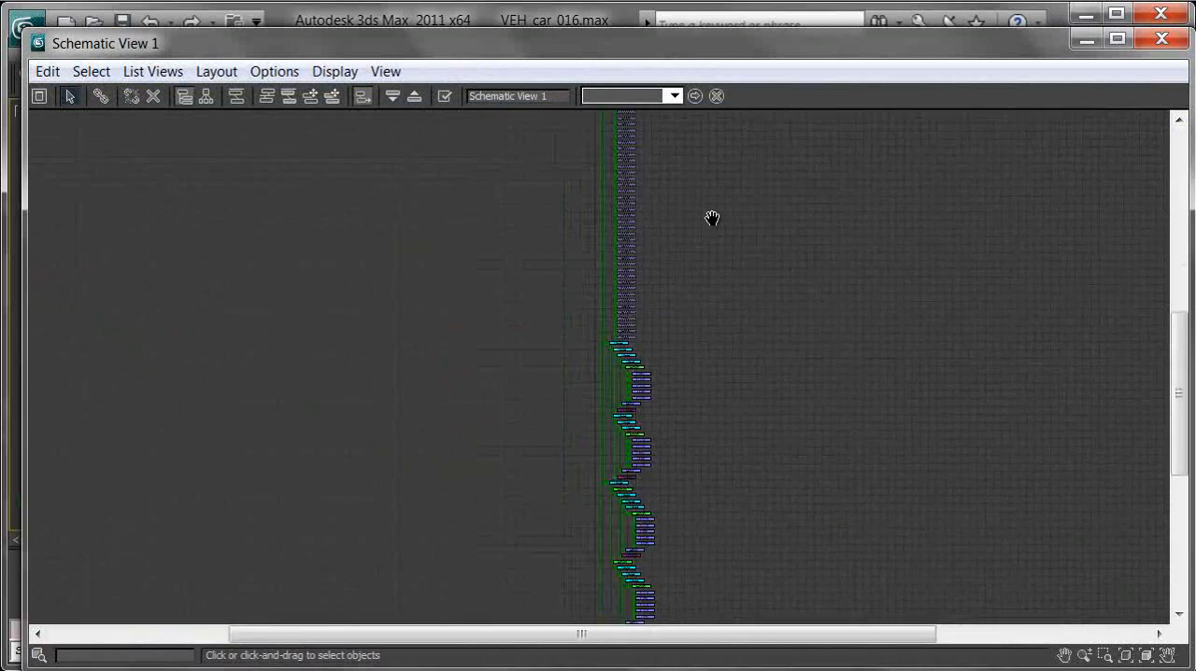
{"action": "scroll", "coordinate": [693, 358], "scroll_direction": "up", "scroll_amount": 8}
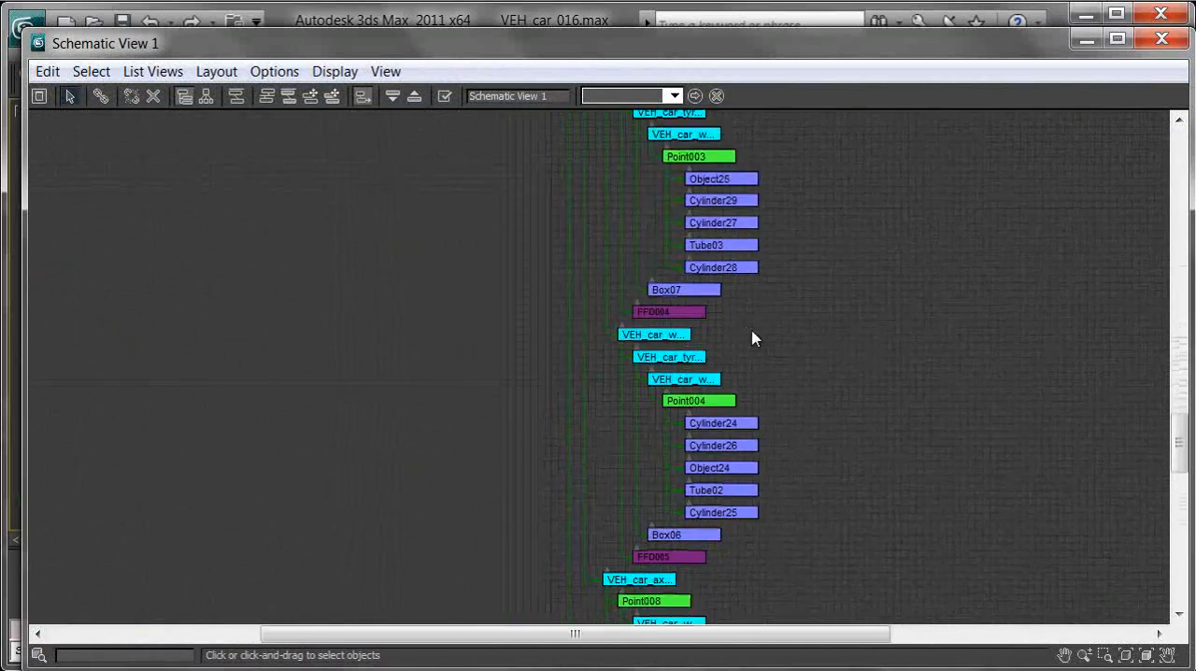
{"action": "left_click", "coordinate": [591, 301]}
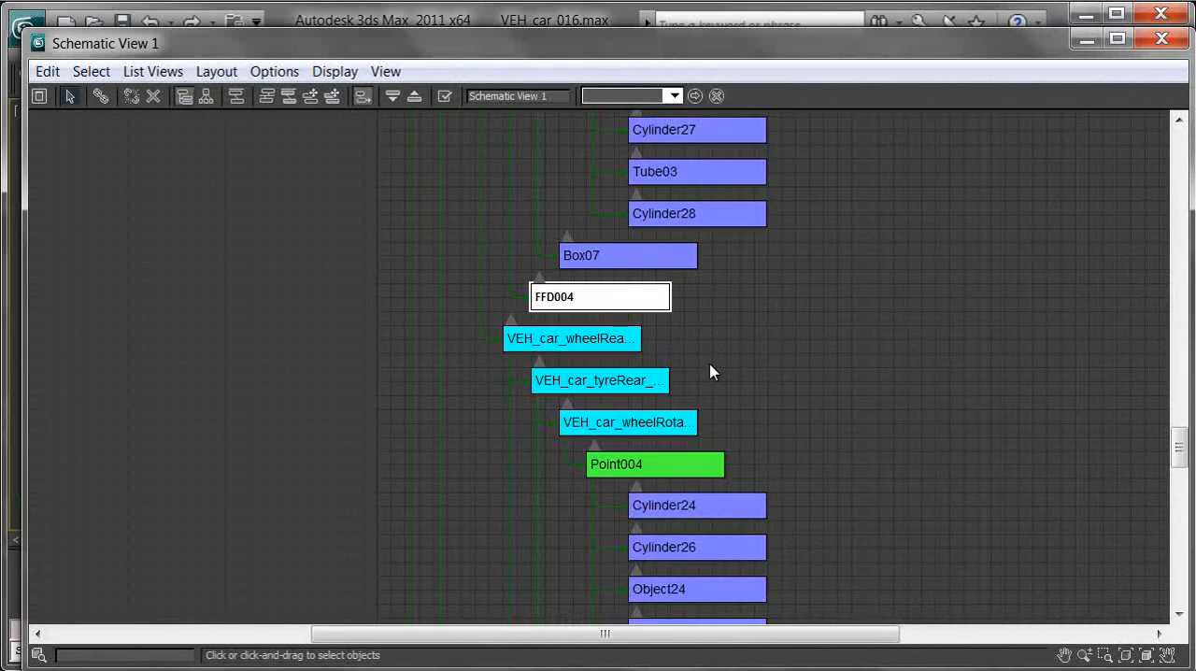
{"action": "scroll", "coordinate": [644, 144], "scroll_direction": "down", "scroll_amount": 3}
{"action": "left_click", "coordinate": [584, 379]}
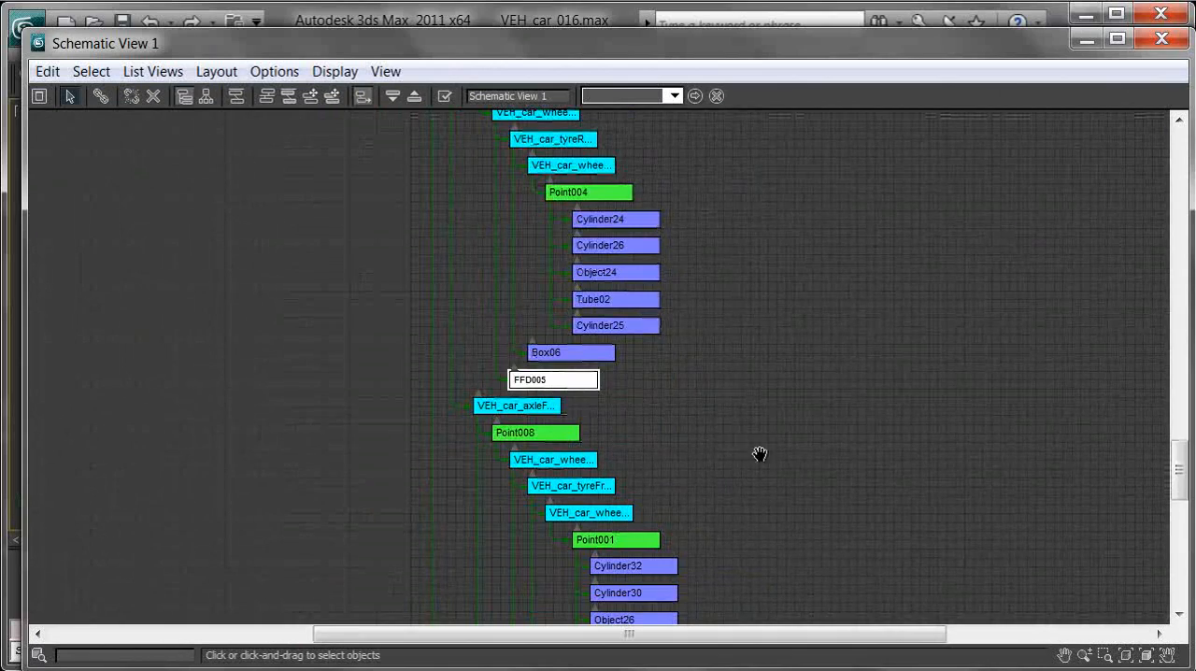
{"action": "scroll", "coordinate": [729, 364], "scroll_direction": "down", "scroll_amount": 3}
{"action": "scroll", "coordinate": [673, 345], "scroll_direction": "up", "scroll_amount": 1}
{"action": "scroll", "coordinate": [608, 214], "scroll_direction": "down", "scroll_amount": 6}
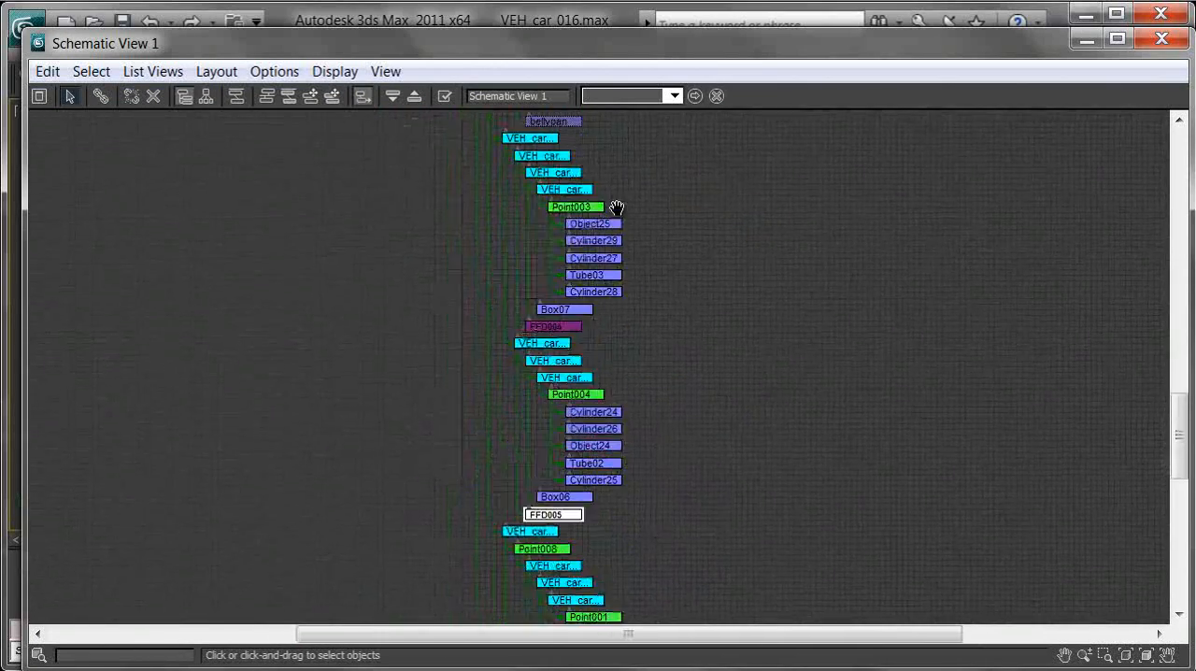
{"action": "scroll", "coordinate": [589, 283], "scroll_direction": "up", "scroll_amount": 5}
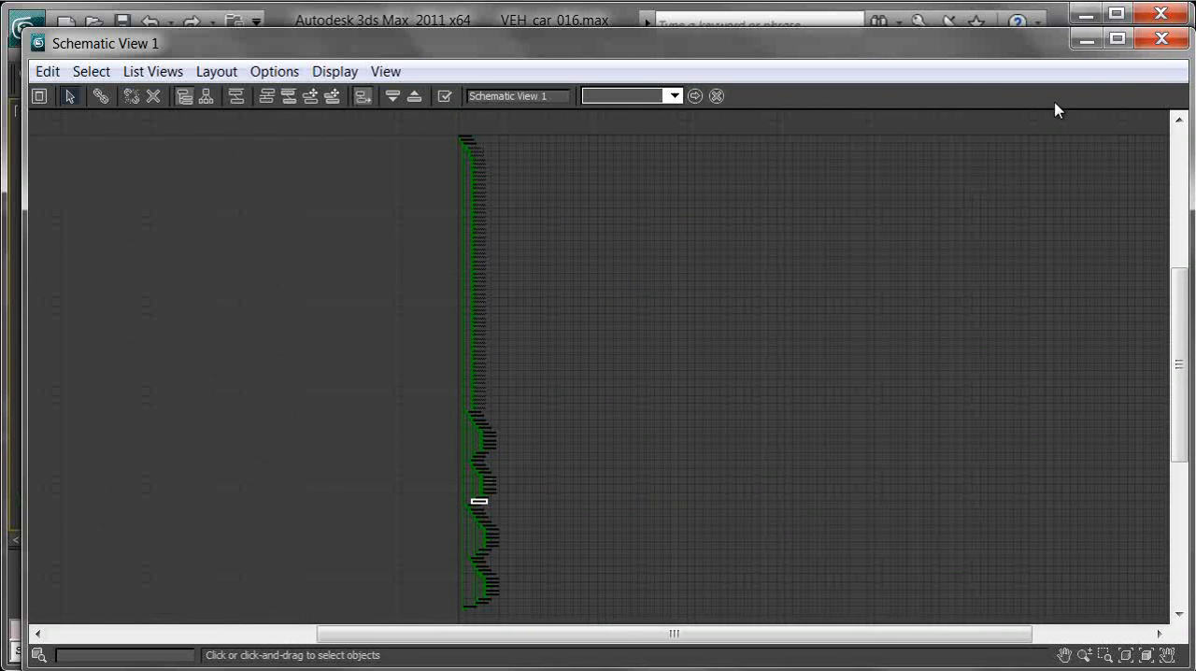
{"action": "left_click", "coordinate": [1162, 39]}
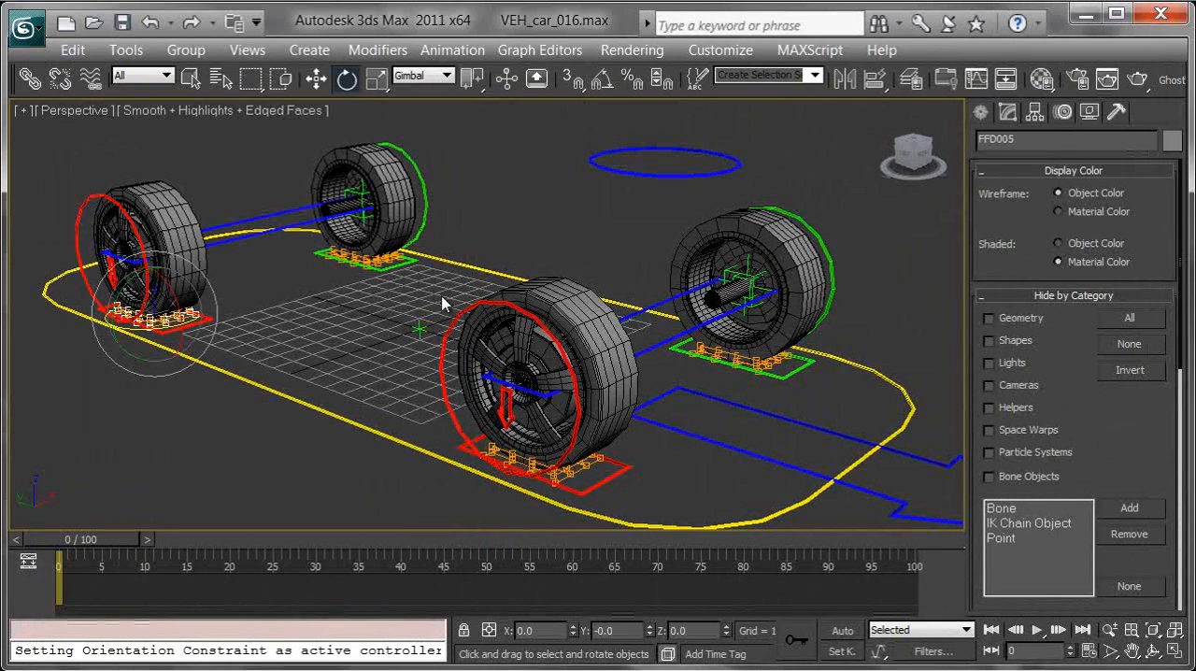
Step: Unhide all hidden objects to bring back the car body
{"action": "right_click", "coordinate": [433, 296]}
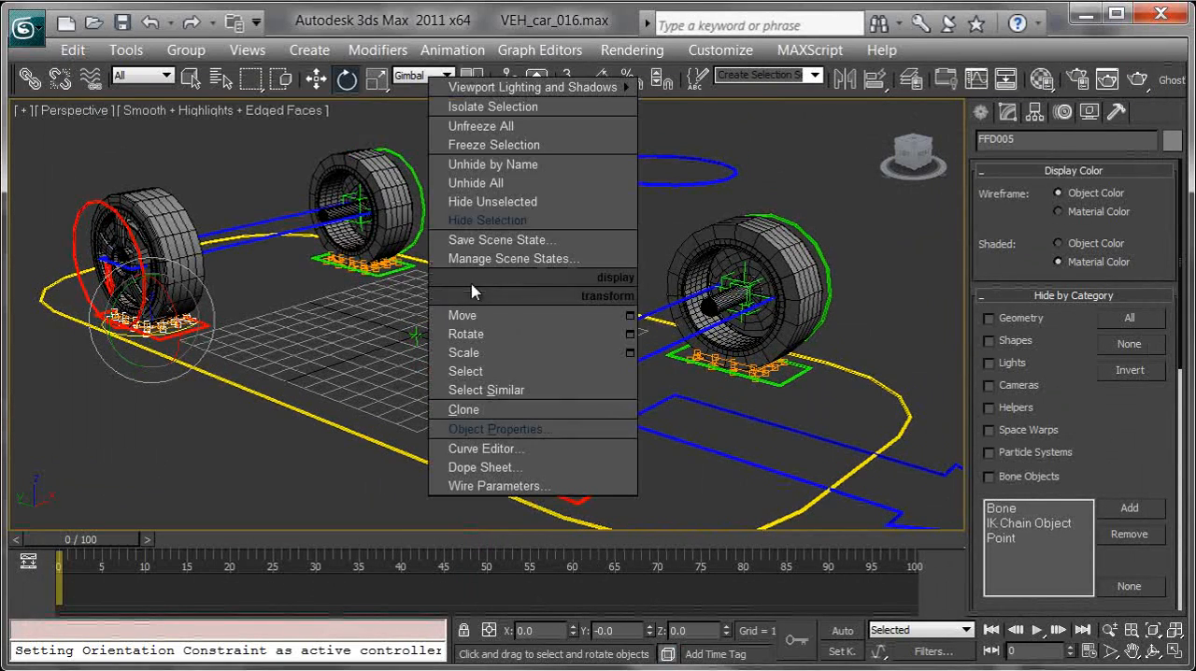
{"action": "left_click", "coordinate": [510, 185]}
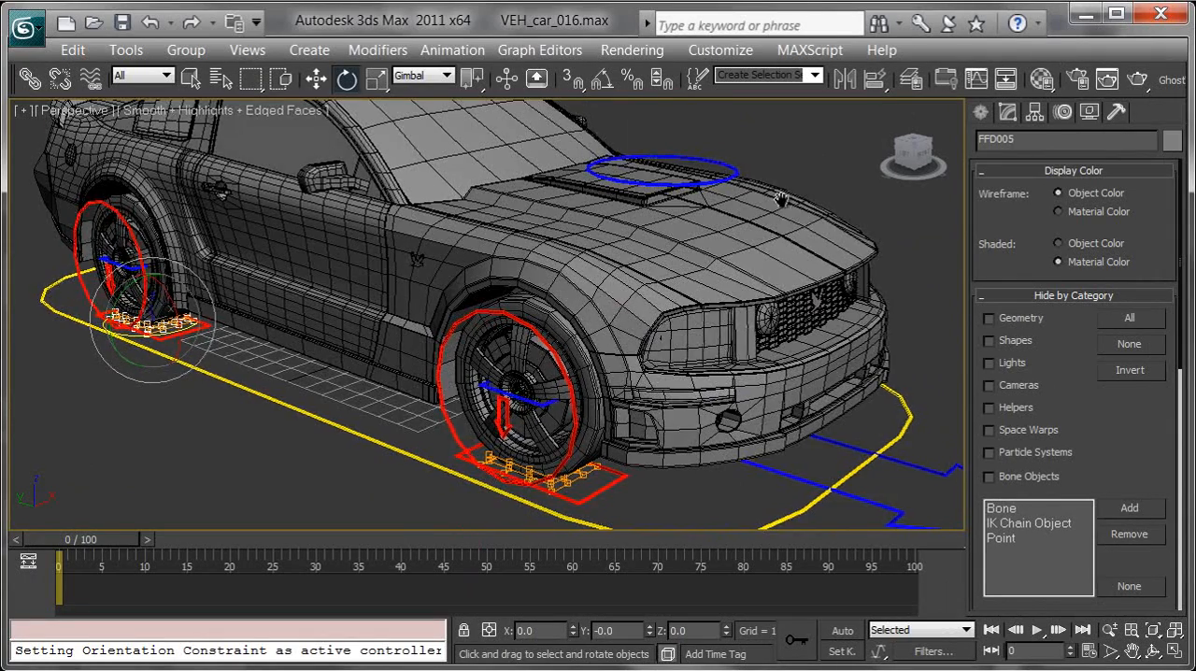
{"action": "scroll", "coordinate": [779, 197], "scroll_direction": "down", "scroll_amount": 4}
{"action": "middle_click_drag", "start_coordinate": [727, 217], "coordinate": [750, 225]}
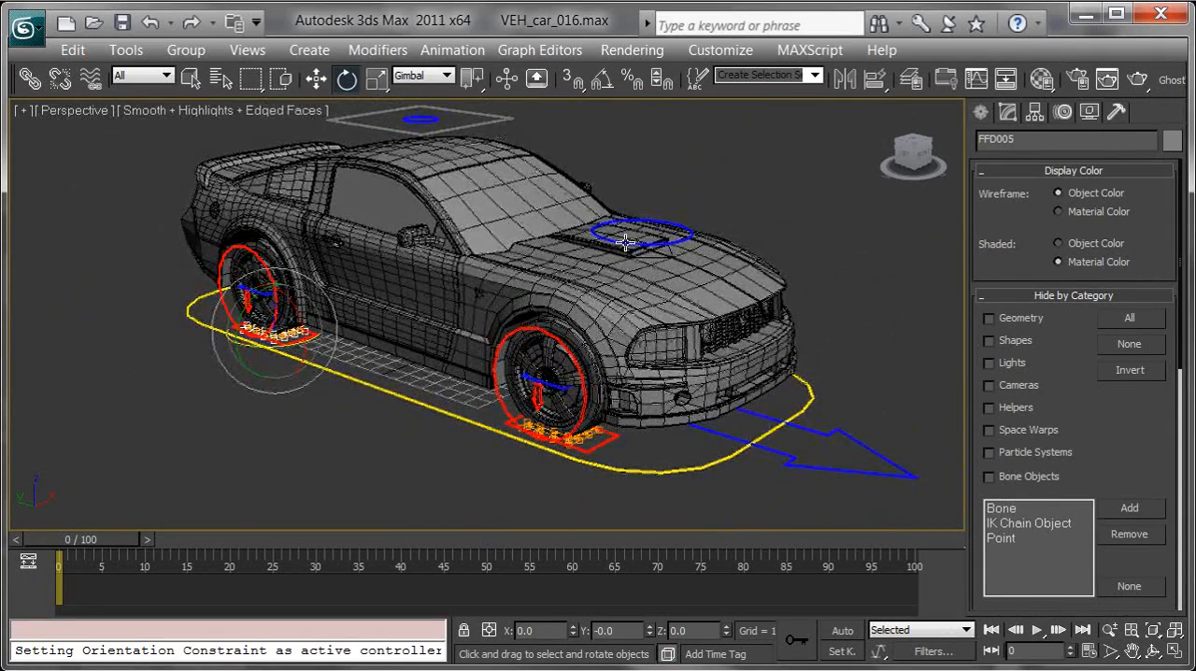
Step: Select the four FFD lattices under the car's tyres and hide them
{"action": "left_click", "coordinate": [337, 437]}
{"action": "middle_click_drag", "start_coordinate": [453, 397], "coordinate": [533, 415], "text": "alt"}
{"action": "left_click", "coordinate": [201, 369]}
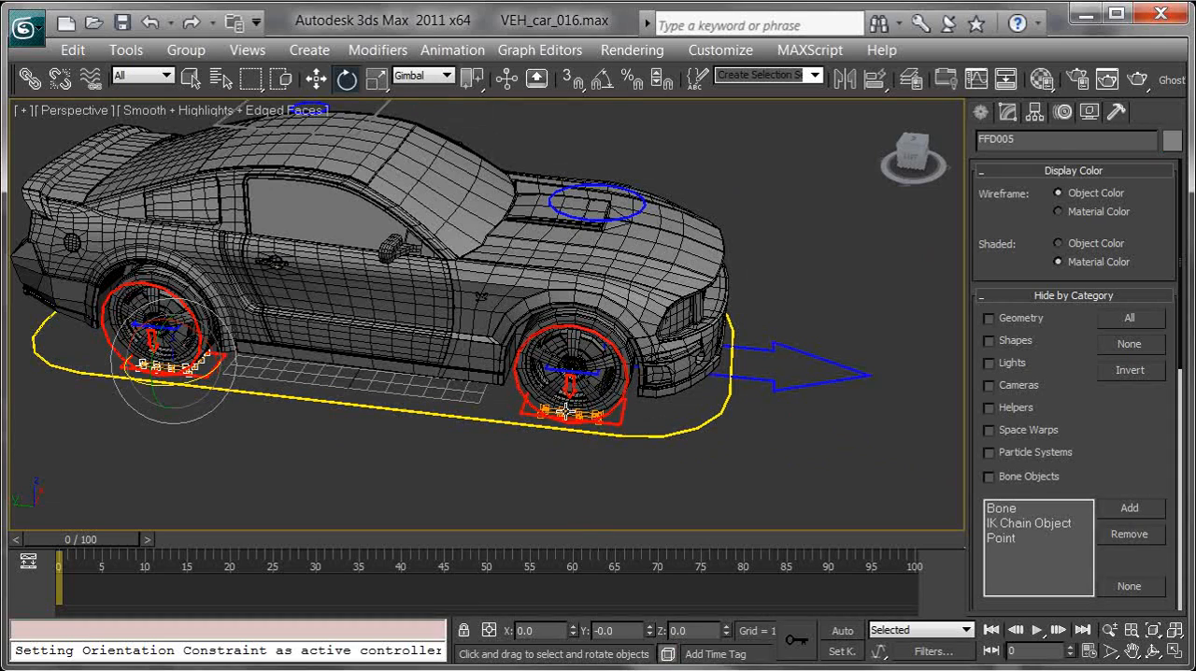
{"action": "middle_click_drag", "start_coordinate": [554, 483], "coordinate": [534, 456]}
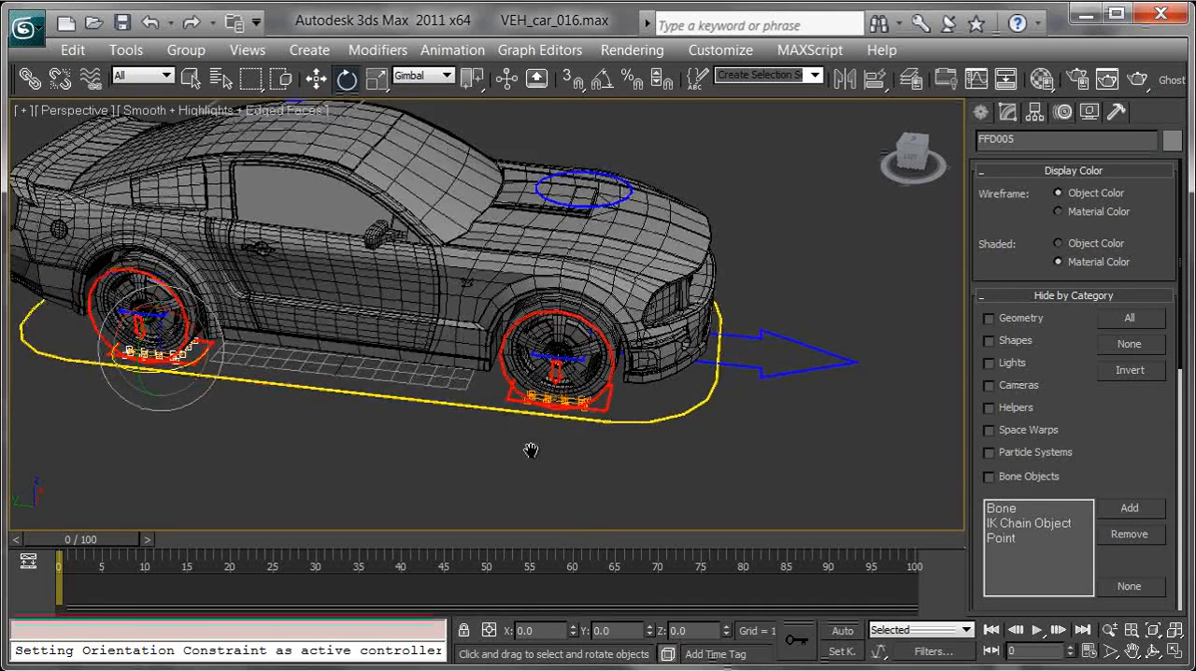
{"action": "scroll", "coordinate": [542, 459], "scroll_direction": "up", "scroll_amount": 2}
{"action": "left_click", "coordinate": [552, 419], "text": "ctrl"}
{"action": "middle_click_drag", "start_coordinate": [641, 416], "coordinate": [529, 392], "text": "alt"}
{"action": "middle_click_drag", "start_coordinate": [733, 460], "coordinate": [495, 285]}
{"action": "left_click", "coordinate": [882, 244], "text": "ctrl"}
{"action": "left_click", "coordinate": [884, 239], "text": "ctrl"}
{"action": "right_click", "coordinate": [618, 355]}
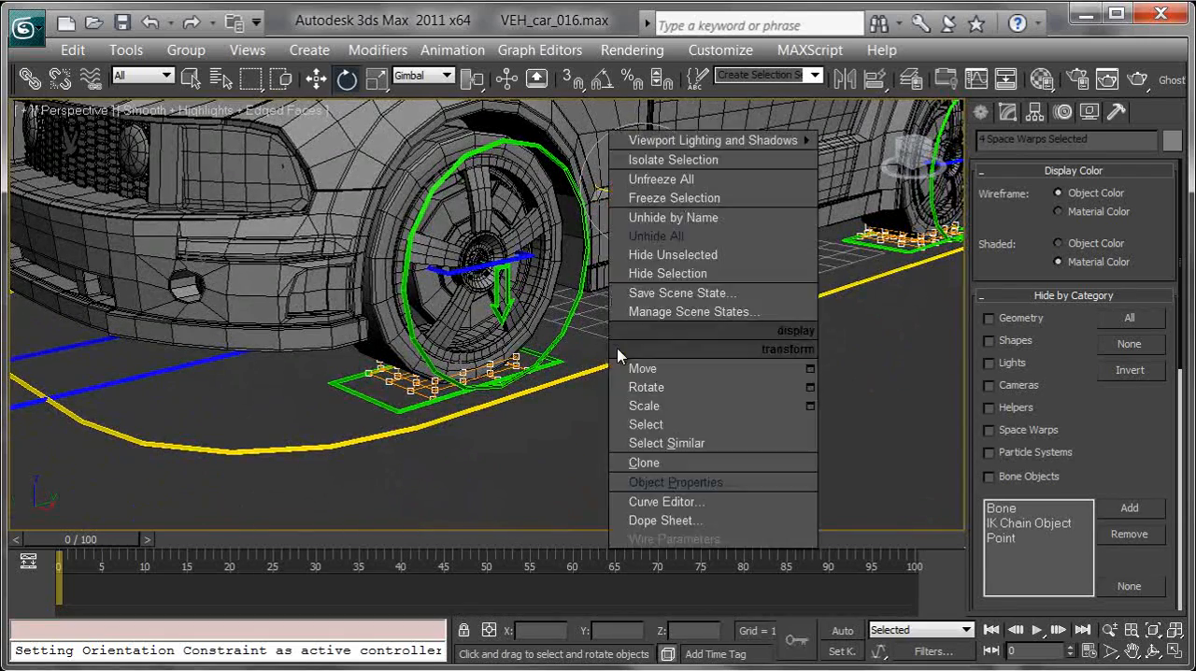
{"action": "left_click", "coordinate": [697, 273]}
{"action": "mouse_move", "coordinate": [697, 273]}
{"action": "middle_mouse_down", "text": "alt"}
{"action": "mouse_move", "coordinate": [506, 355]}
{"action": "mouse_move", "coordinate": [523, 364]}
{"action": "mouse_move", "coordinate": [498, 371]}
{"action": "mouse_move", "coordinate": [598, 373]}
{"action": "mouse_move", "coordinate": [648, 347]}
{"action": "mouse_move", "coordinate": [625, 302]}
{"action": "mouse_move", "coordinate": [613, 305]}
{"action": "mouse_move", "coordinate": [630, 321]}
{"action": "middle_mouse_up", "text": "alt"}
Step: Switch the Perspective view to wireframe and hide the Geometry category to expose the point helpers at the wheels
{"action": "key", "text": "F3"}
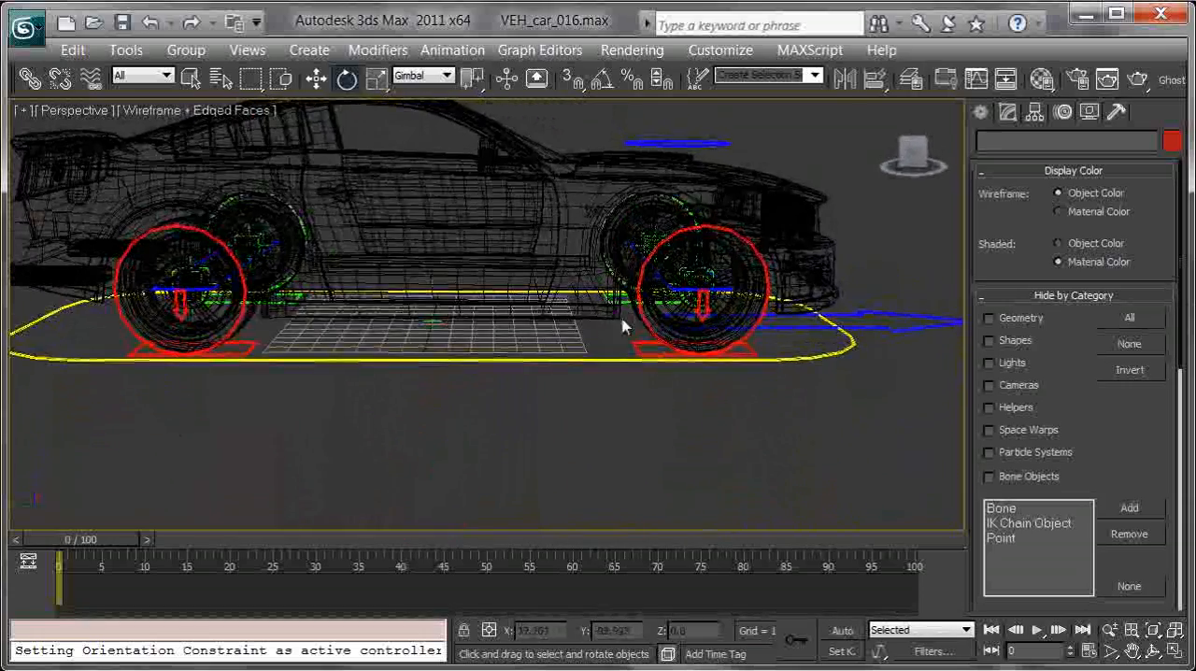
{"action": "middle_click_drag", "start_coordinate": [505, 342], "coordinate": [550, 344]}
{"action": "scroll", "coordinate": [535, 345], "scroll_direction": "up", "scroll_amount": 5}
{"action": "left_click", "coordinate": [459, 254]}
{"action": "middle_click_drag", "start_coordinate": [459, 256], "coordinate": [832, 301], "text": "alt"}
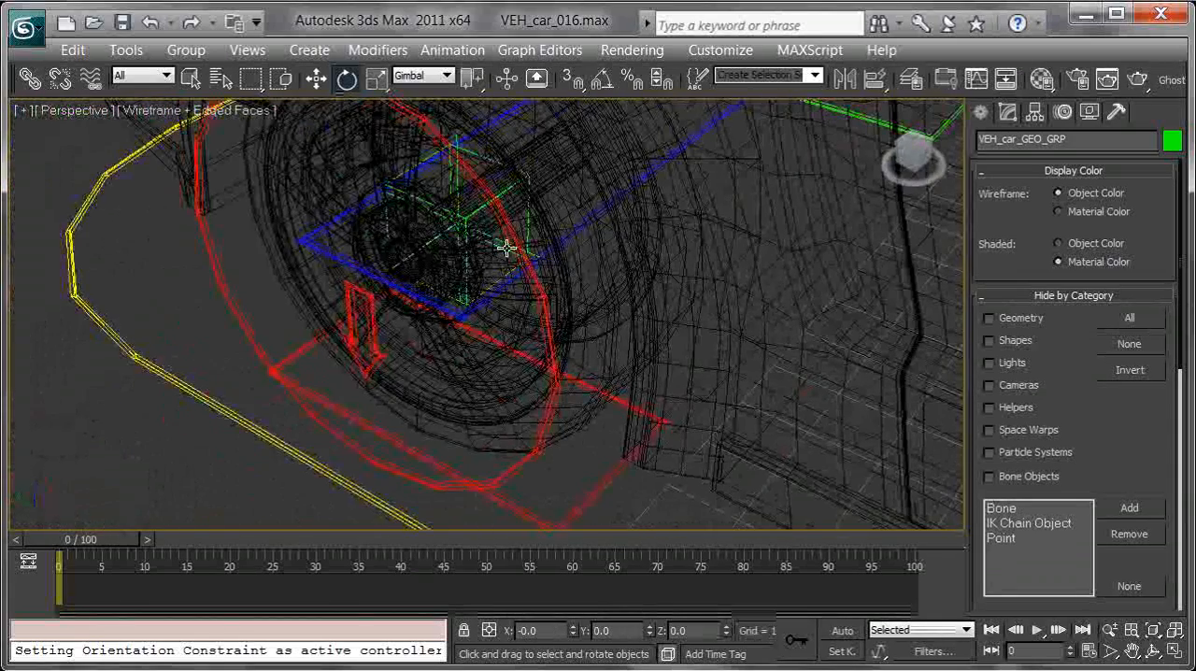
{"action": "middle_click_drag", "start_coordinate": [562, 198], "coordinate": [504, 208], "text": "alt"}
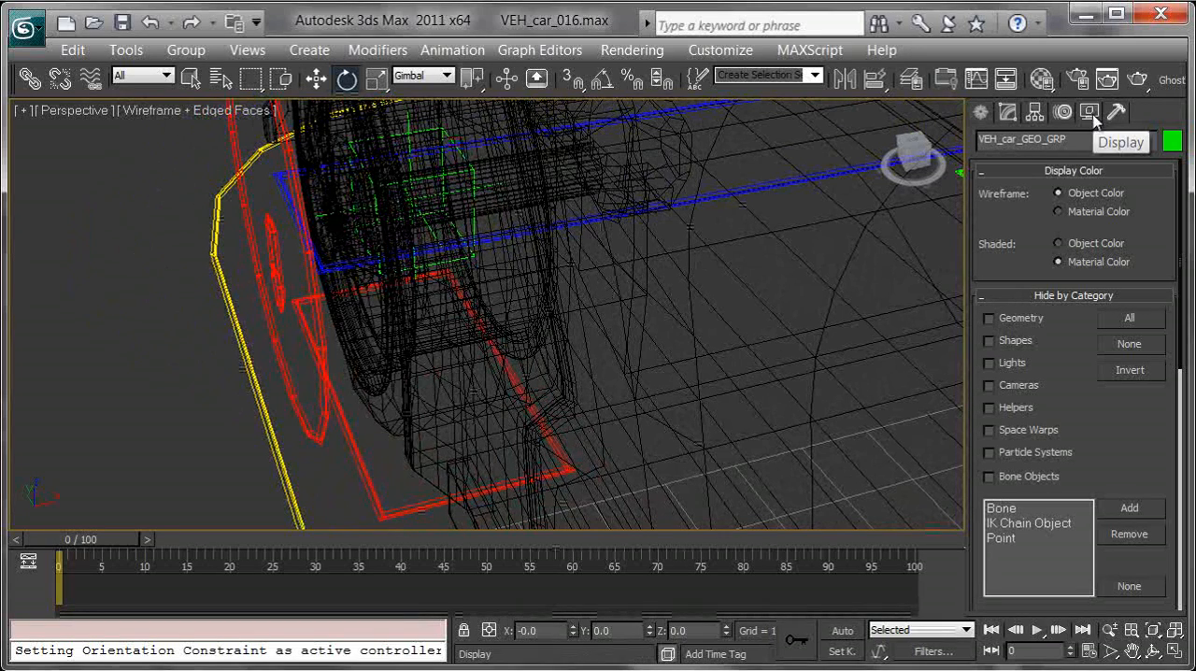
{"action": "left_click", "coordinate": [990, 319]}
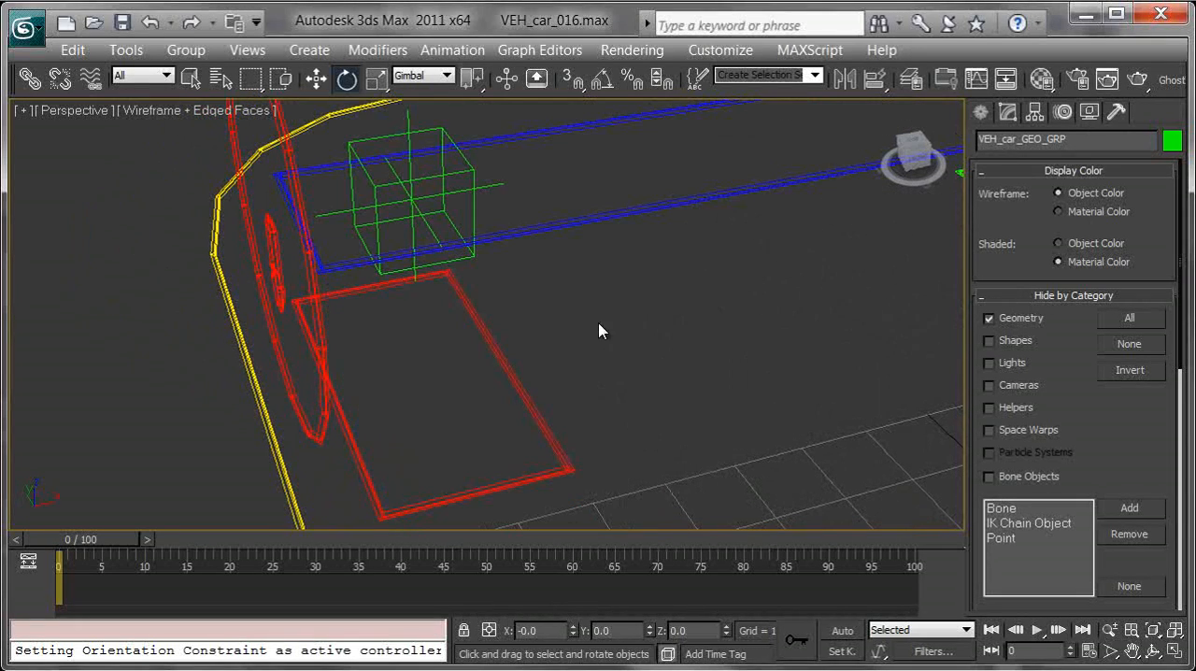
Step: Select the point helpers at all four wheels and hide them
{"action": "left_click_drag", "start_coordinate": [455, 191], "coordinate": [449, 192]}
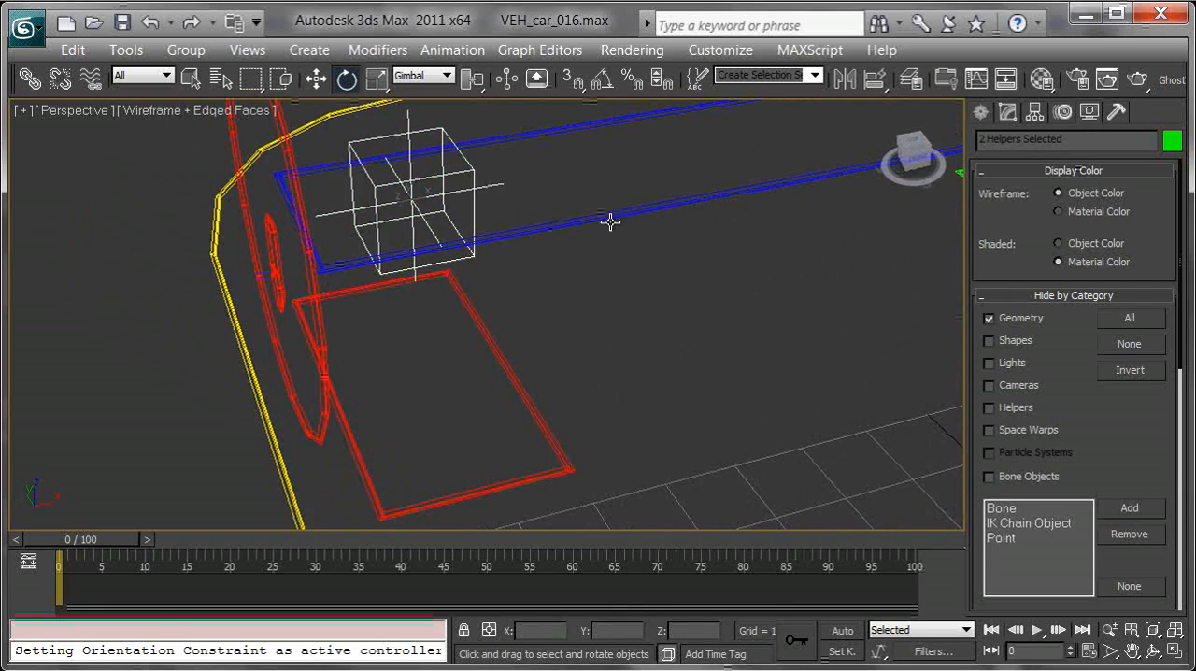
{"action": "middle_click_drag", "start_coordinate": [554, 226], "coordinate": [339, 275]}
{"action": "scroll", "coordinate": [339, 275], "scroll_direction": "down", "scroll_amount": 4}
{"action": "middle_click_drag", "start_coordinate": [617, 281], "coordinate": [613, 268], "text": "alt"}
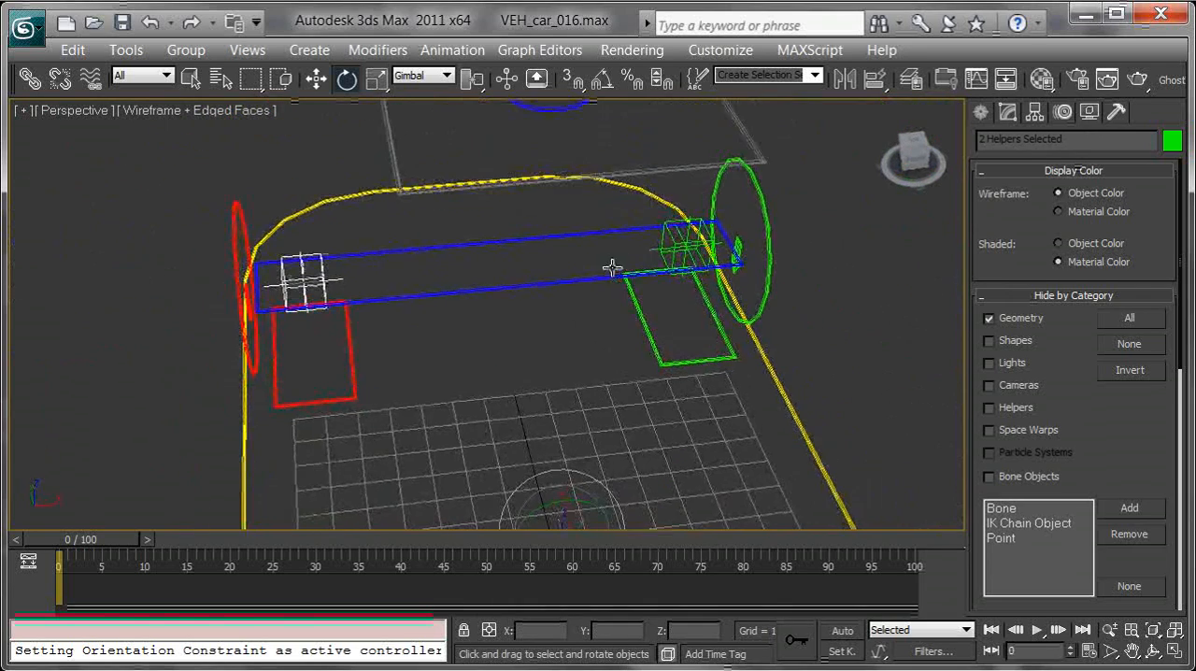
{"action": "left_click", "coordinate": [666, 248], "text": "ctrl"}
{"action": "middle_click_drag", "start_coordinate": [590, 383], "coordinate": [658, 167]}
{"action": "middle_click_drag", "start_coordinate": [676, 395], "coordinate": [576, 181]}
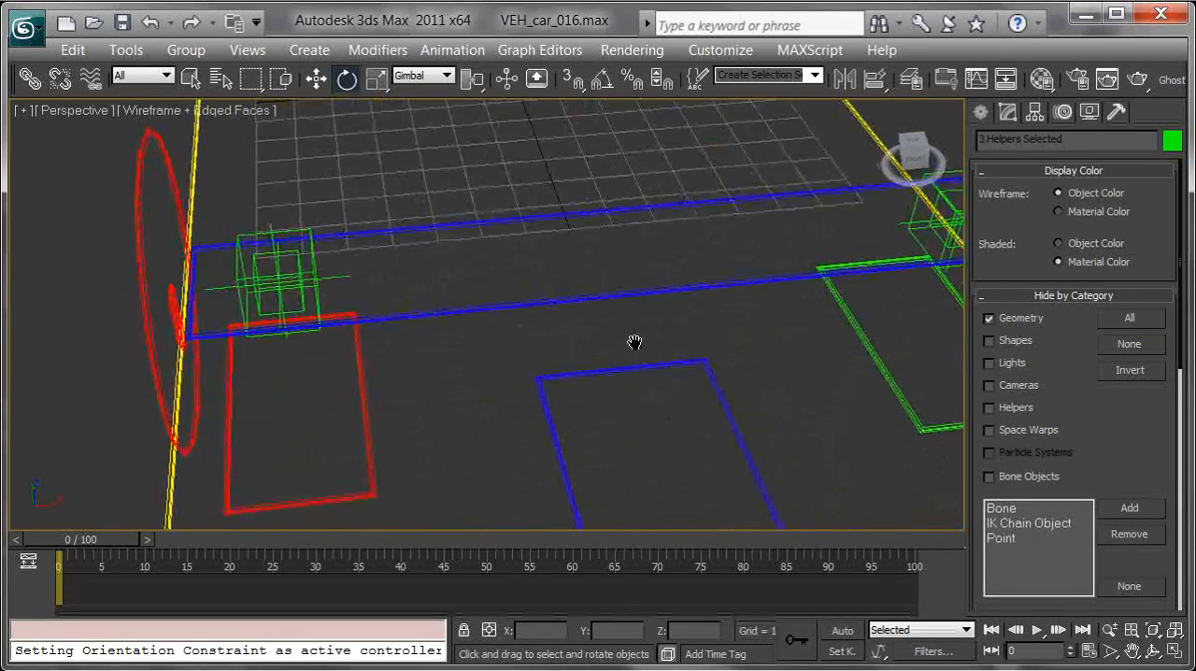
{"action": "middle_click_drag", "start_coordinate": [636, 348], "coordinate": [729, 384]}
{"action": "left_click_drag", "start_coordinate": [421, 310], "coordinate": [384, 315], "text": "ctrl"}
{"action": "middle_click_drag", "start_coordinate": [783, 318], "coordinate": [413, 360]}
{"action": "left_click_drag", "start_coordinate": [339, 321], "coordinate": [423, 343], "text": "ctrl"}
{"action": "middle_click_drag", "start_coordinate": [237, 299], "coordinate": [380, 235], "text": "alt"}
{"action": "scroll", "coordinate": [400, 285], "scroll_direction": "down", "scroll_amount": 3}
{"action": "middle_click_drag", "start_coordinate": [400, 312], "coordinate": [446, 300], "text": "alt"}
{"action": "middle_click_drag", "start_coordinate": [336, 304], "coordinate": [457, 338]}
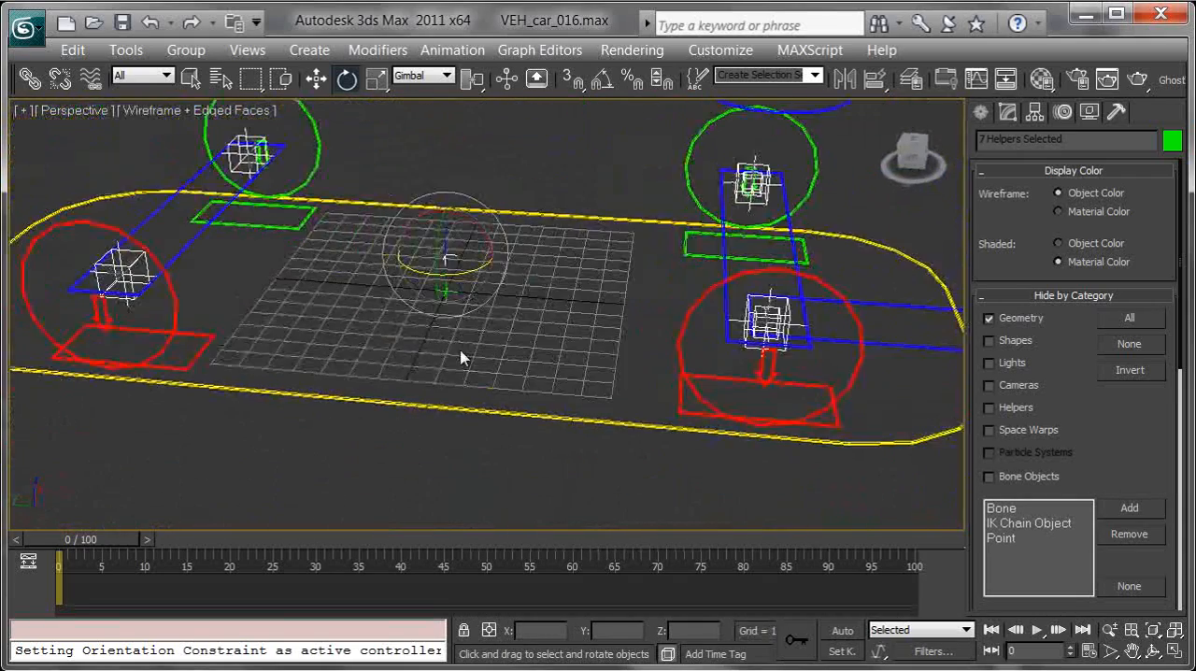
{"action": "right_click", "coordinate": [454, 343]}
{"action": "left_click", "coordinate": [526, 286]}
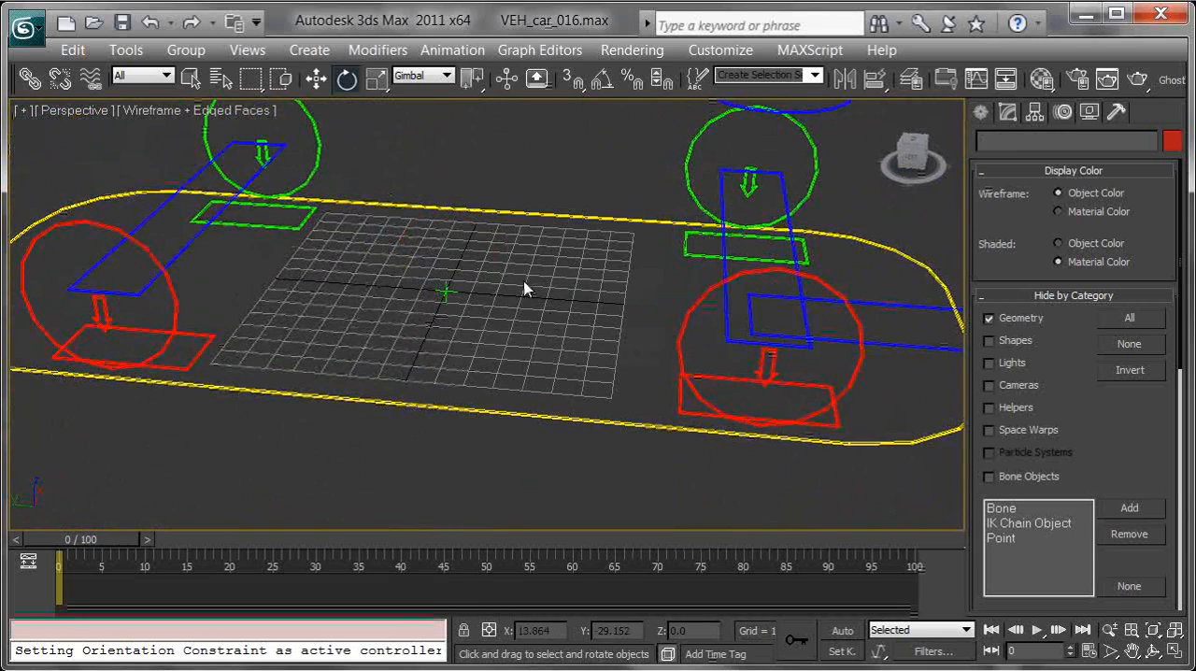
Step: Unhide the Geometry category and return the Perspective view to smooth shading
{"action": "left_click", "coordinate": [1021, 318]}
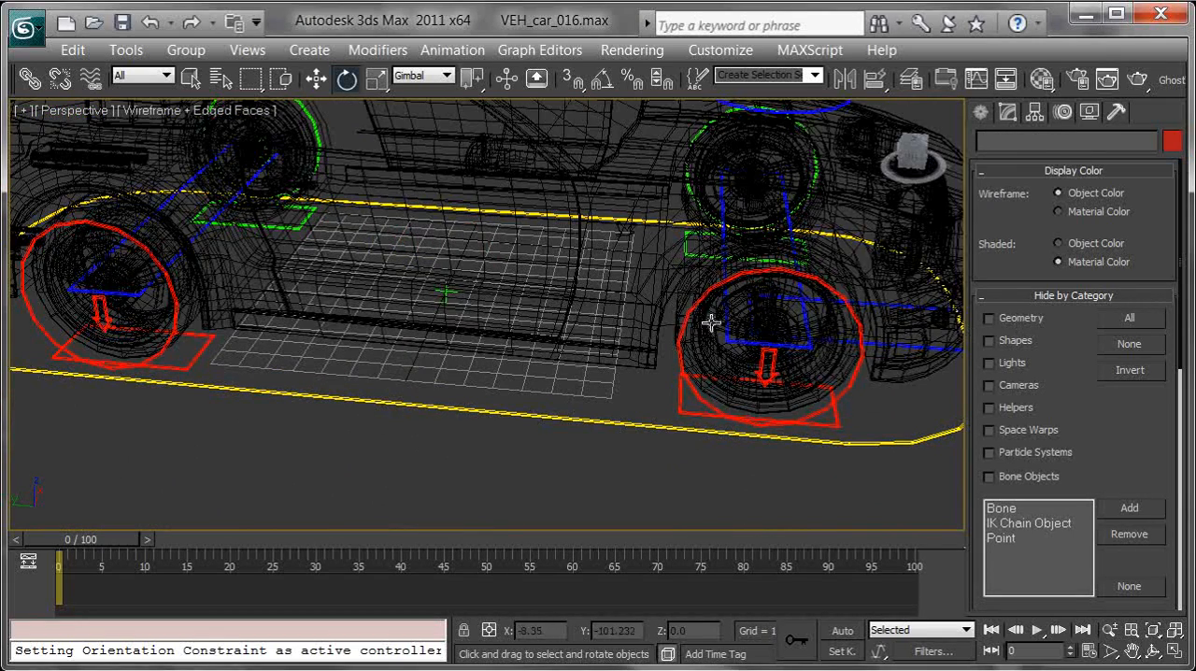
{"action": "key", "text": "F3"}
{"action": "mouse_move", "coordinate": [686, 343]}
{"action": "middle_mouse_down", "text": "alt"}
{"action": "mouse_move", "coordinate": [659, 338]}
{"action": "mouse_move", "coordinate": [589, 257]}
{"action": "mouse_move", "coordinate": [686, 355]}
{"action": "mouse_move", "coordinate": [678, 362]}
{"action": "middle_mouse_up", "text": "alt"}
{"action": "scroll", "coordinate": [678, 362], "scroll_direction": "down", "scroll_amount": 2}
{"action": "middle_click_drag", "start_coordinate": [605, 310], "coordinate": [615, 317], "text": "alt"}
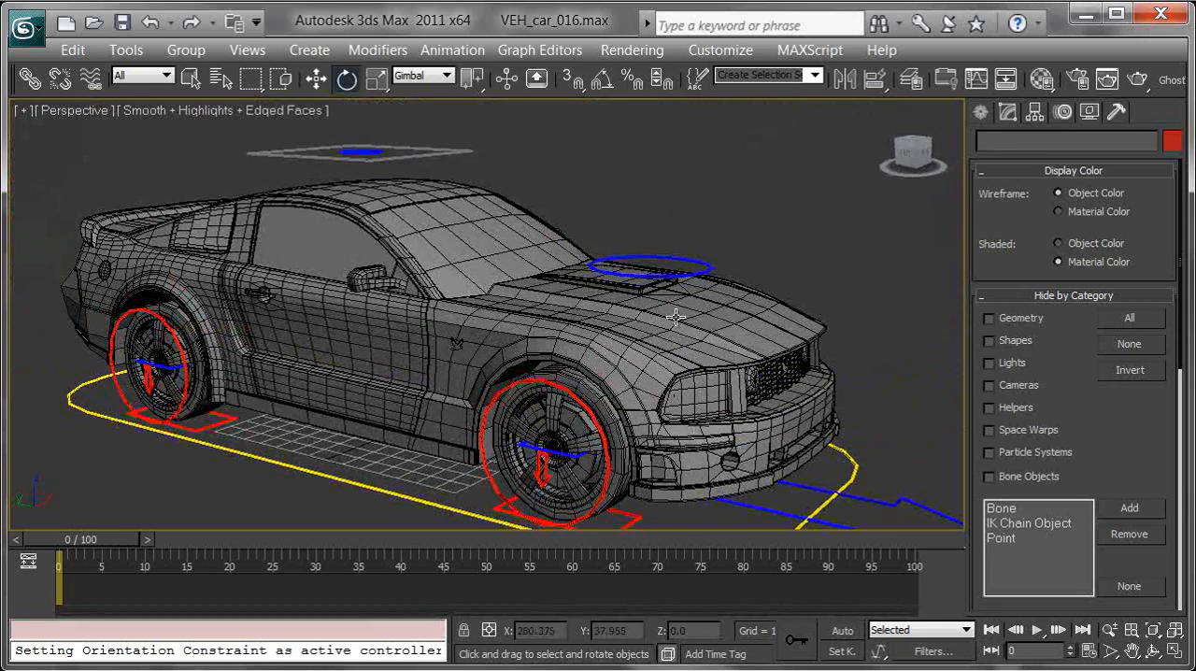
Step: Hide the Helpers, Space Warps, Particle Systems and Bone Objects categories, and show the object creation options
{"action": "left_click", "coordinate": [1004, 478]}
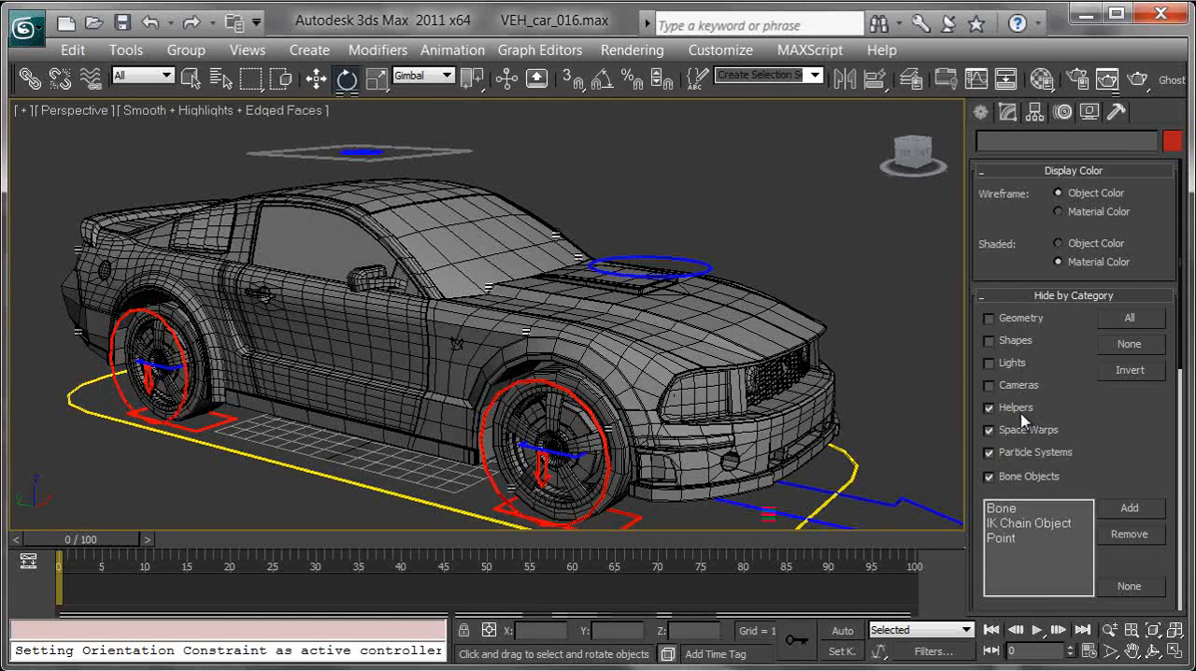
{"action": "left_click", "coordinate": [981, 112]}
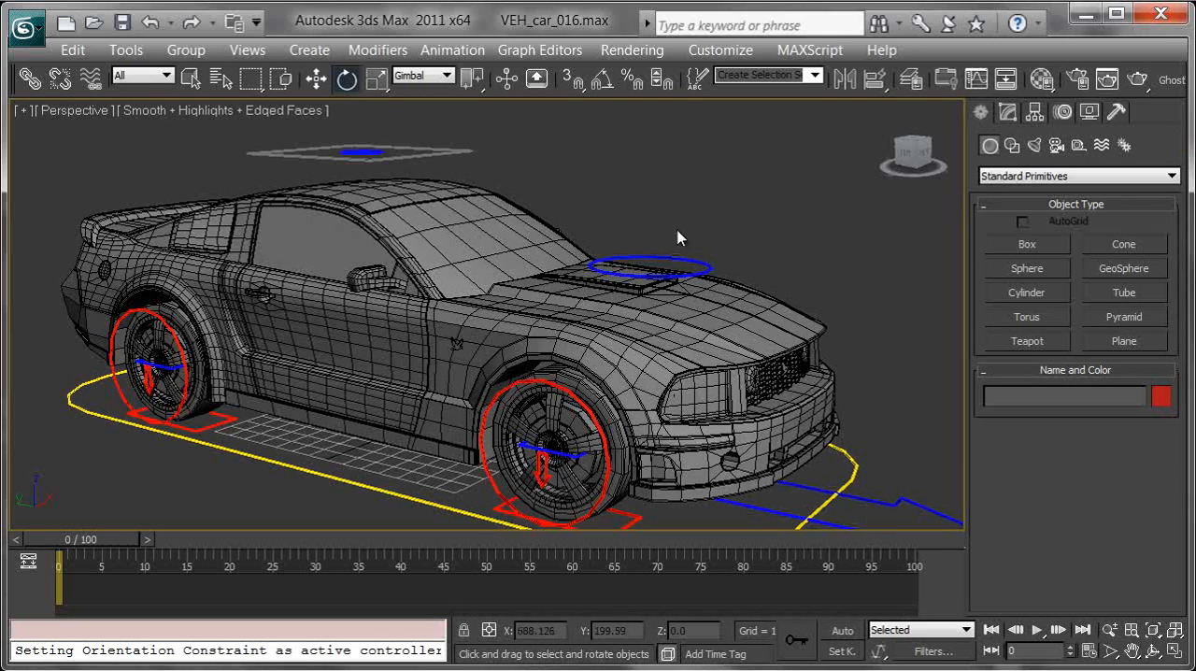
{"action": "middle_click_drag", "start_coordinate": [730, 269], "coordinate": [715, 242]}
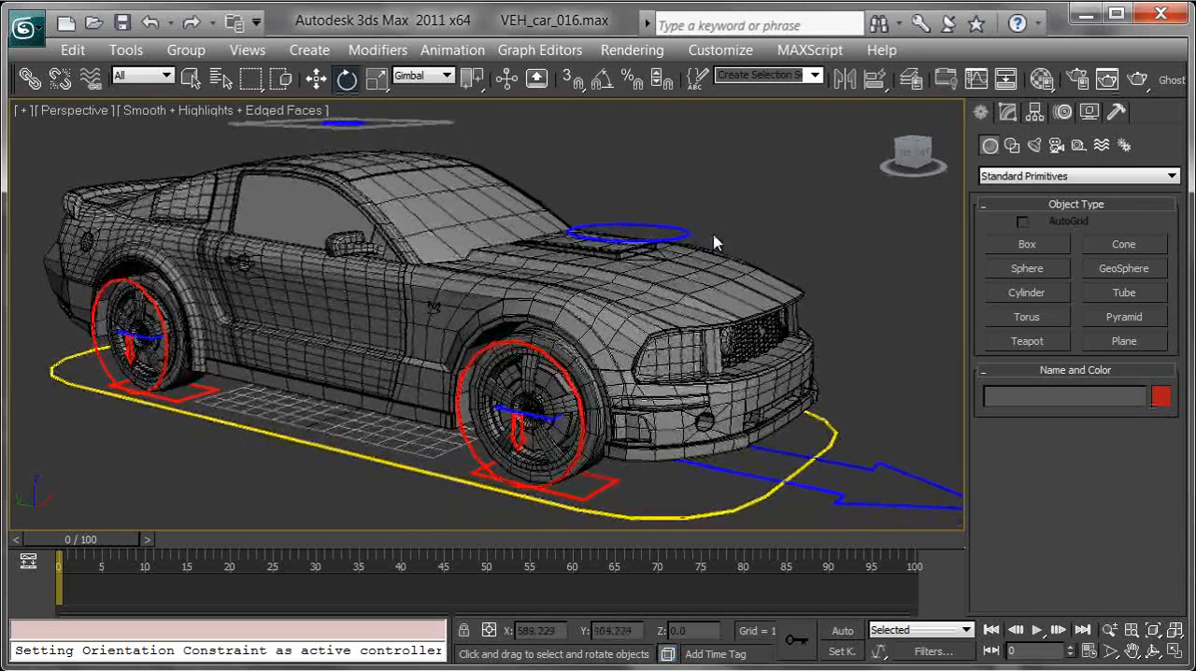
{"action": "left_click", "coordinate": [835, 364]}
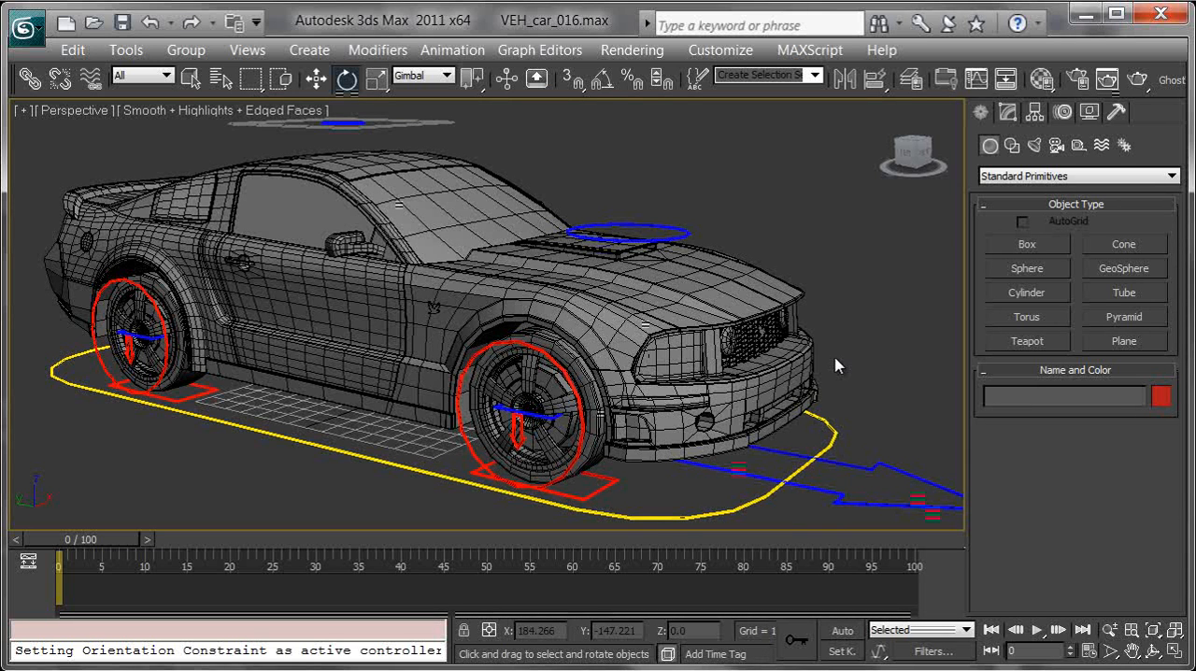
{"action": "left_click", "coordinate": [937, 348]}
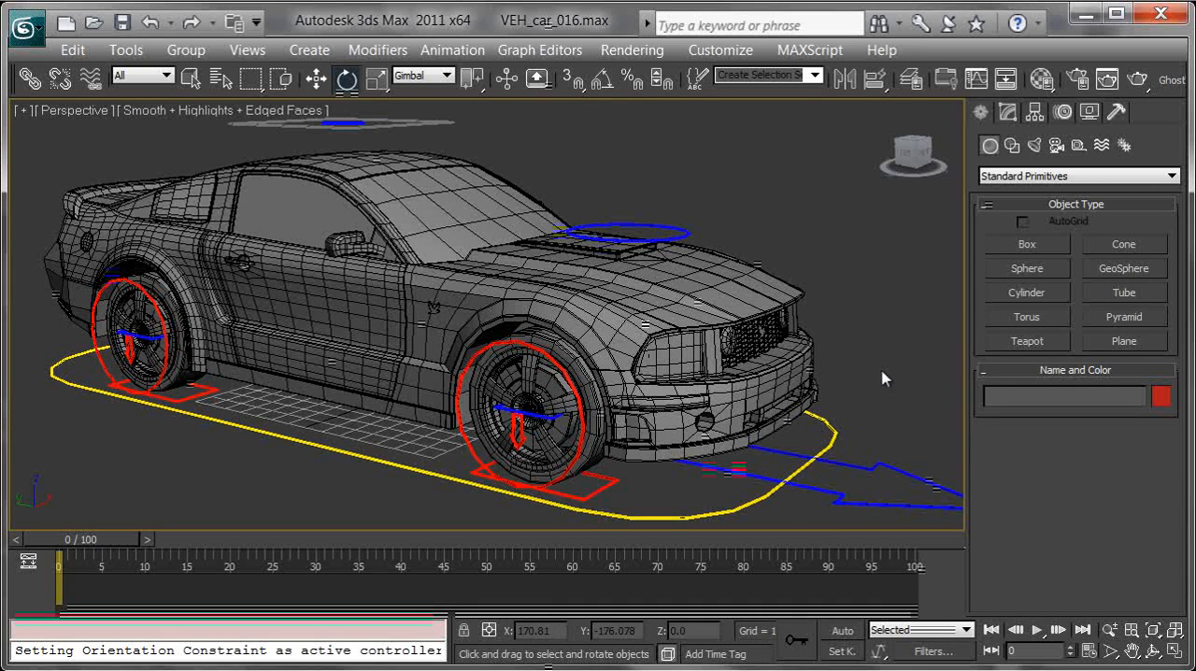
{"action": "left_click", "coordinate": [656, 503]}
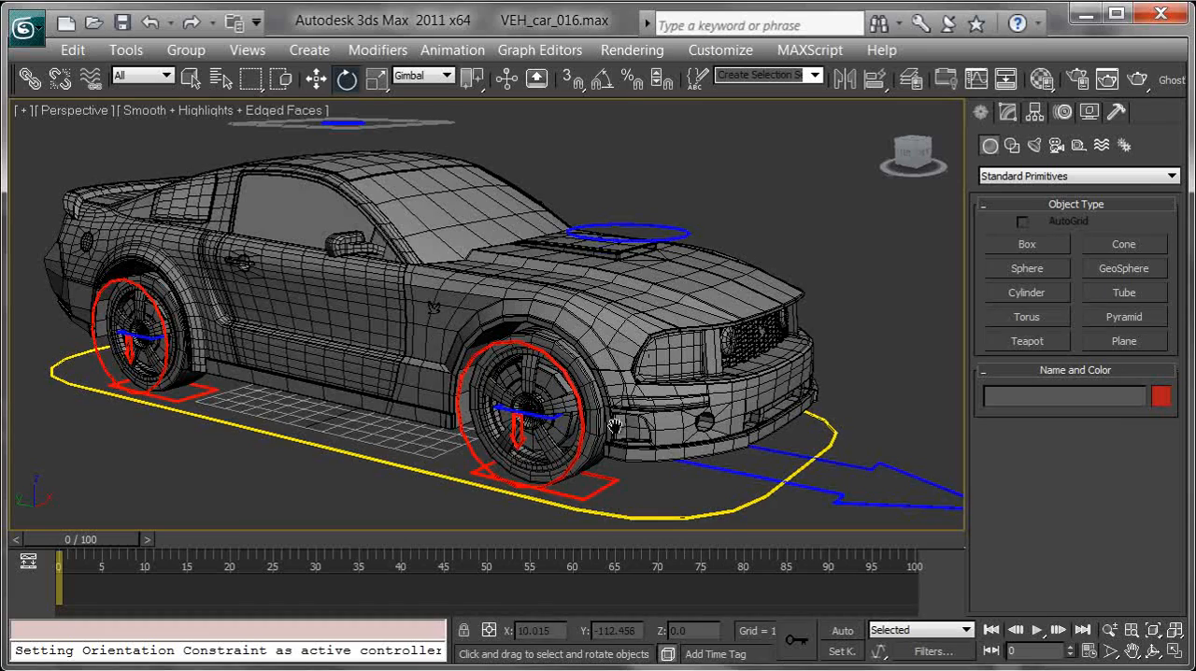
Step: Unhide the Helpers category, select the VEH_car_ROOT helper beneath the car, then hide the category again and return to the object creation options
{"action": "middle_click_drag", "start_coordinate": [621, 427], "coordinate": [618, 423]}
{"action": "middle_click_drag", "start_coordinate": [549, 401], "coordinate": [598, 383], "text": "alt"}
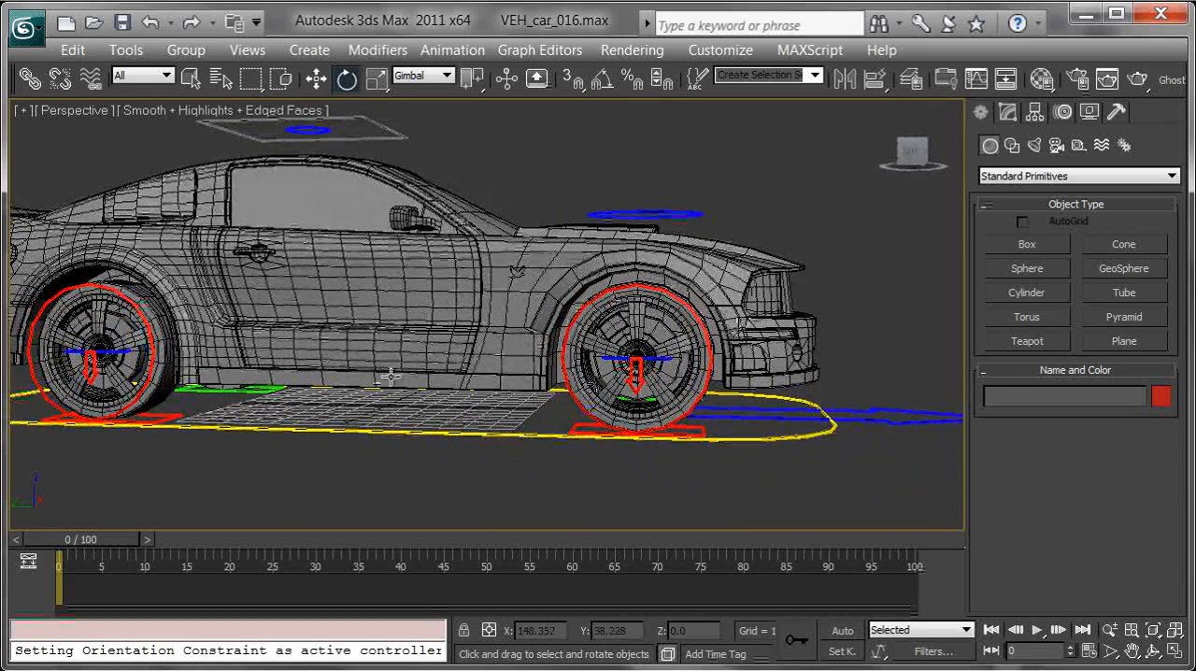
{"action": "left_click", "coordinate": [1088, 113]}
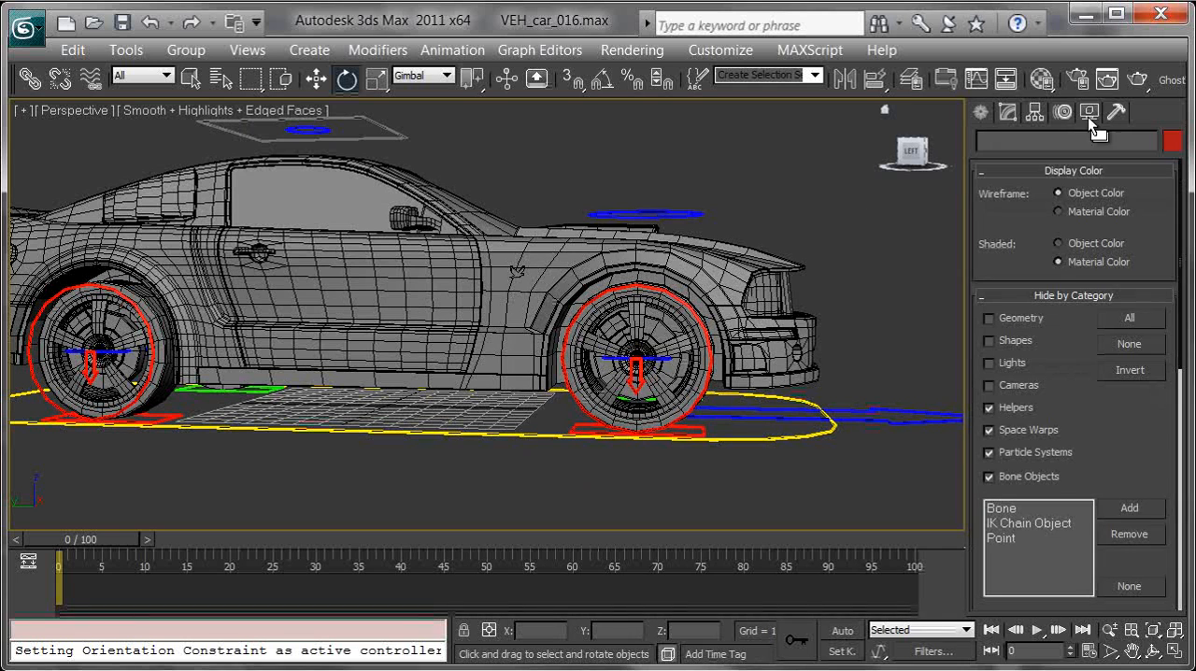
{"action": "left_click", "coordinate": [1014, 408]}
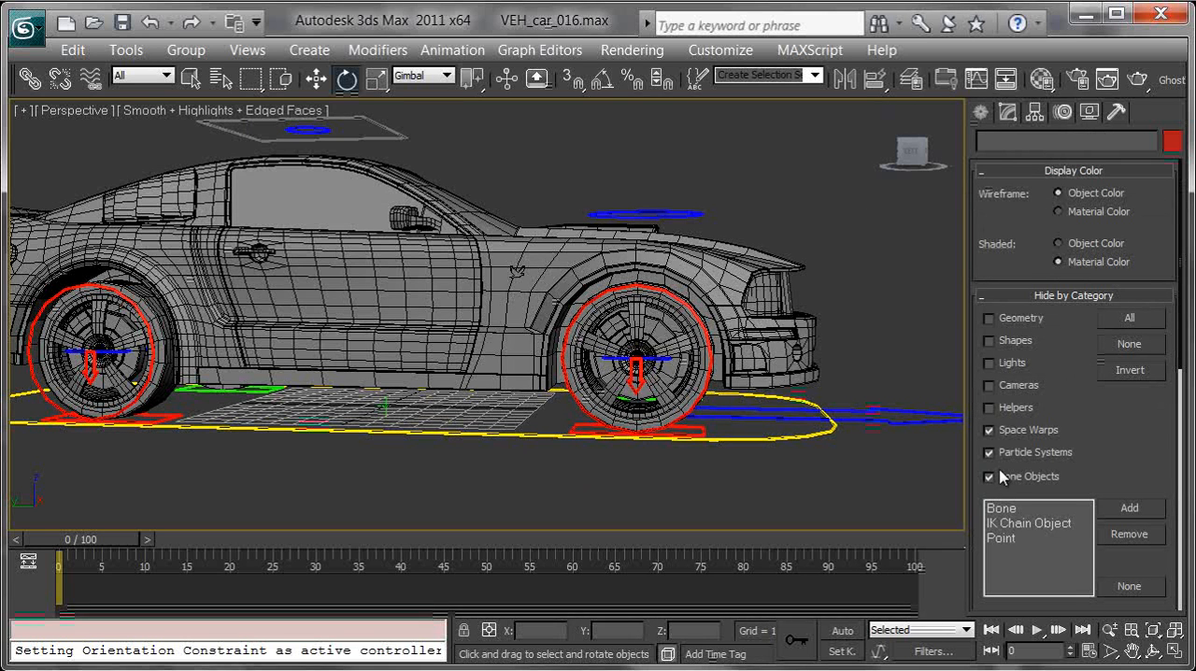
{"action": "left_click", "coordinate": [383, 406]}
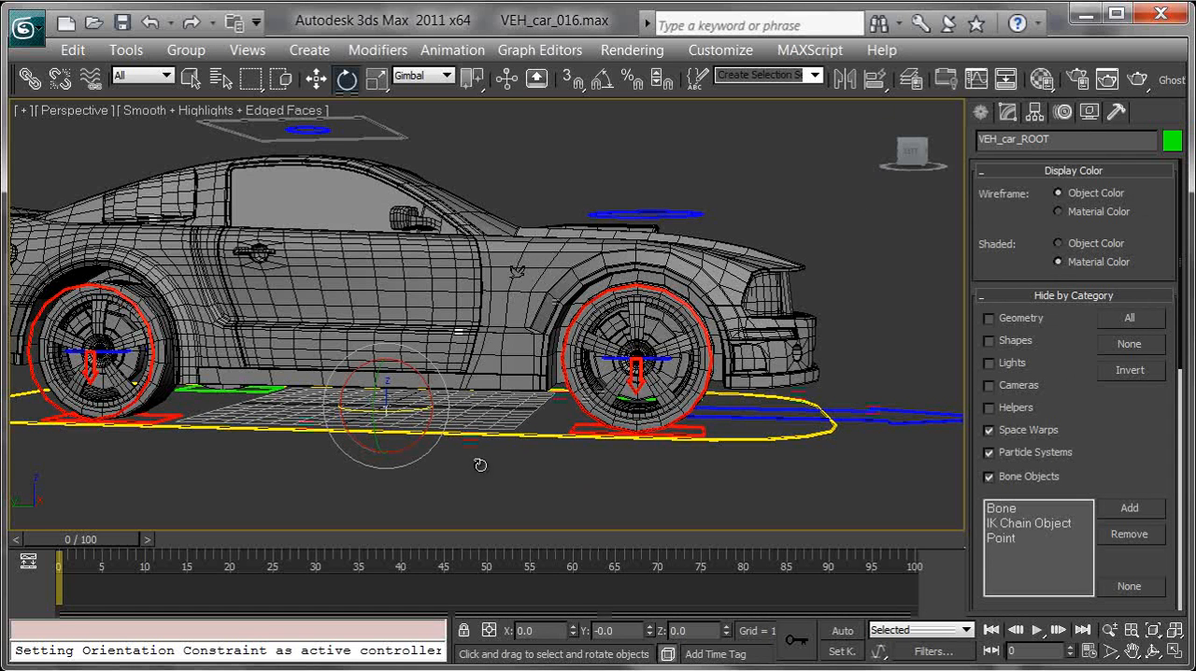
{"action": "left_click", "coordinate": [1009, 409]}
{"action": "left_click", "coordinate": [980, 112]}
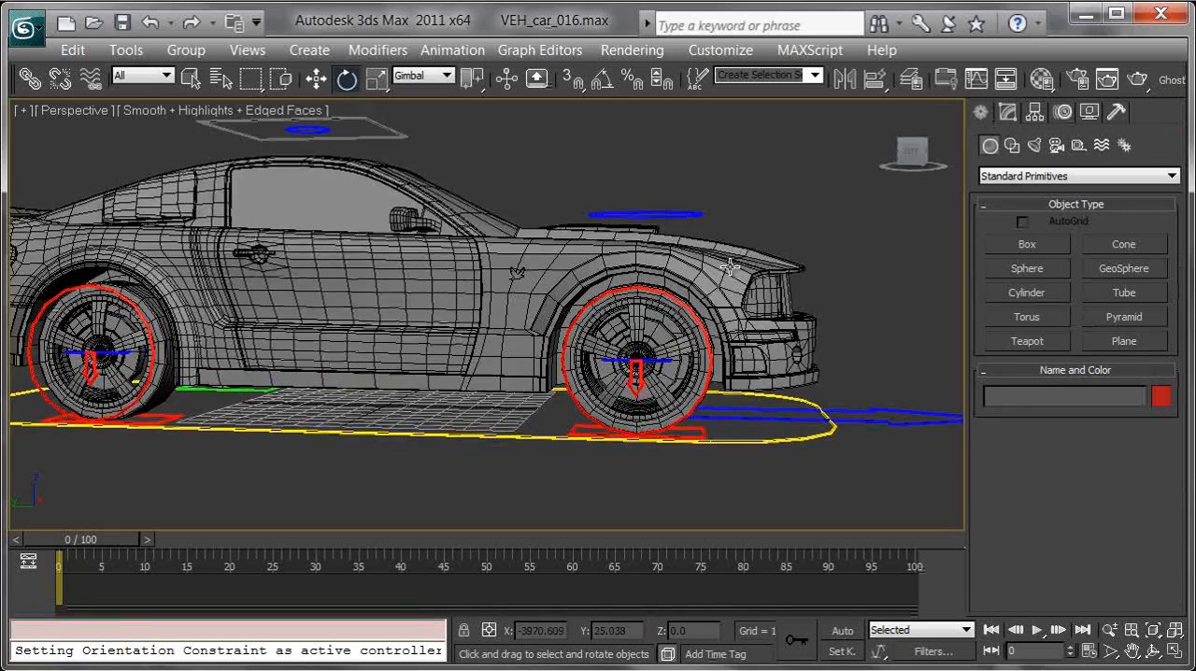